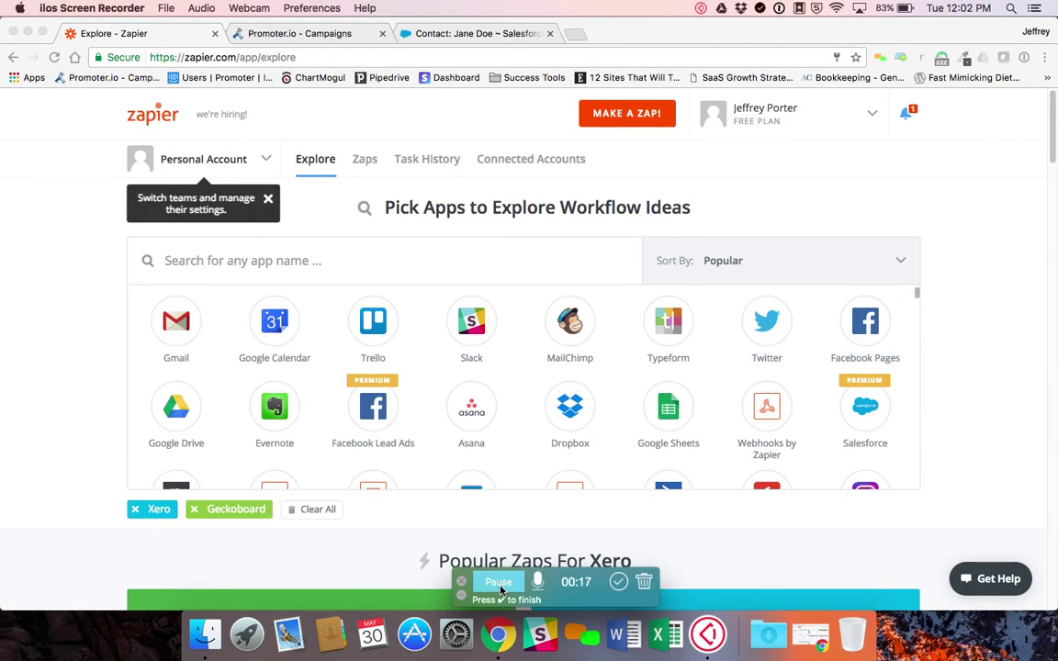
Start a new Zap with MAKE A ZAP! on the Explore page.
click(624, 116)
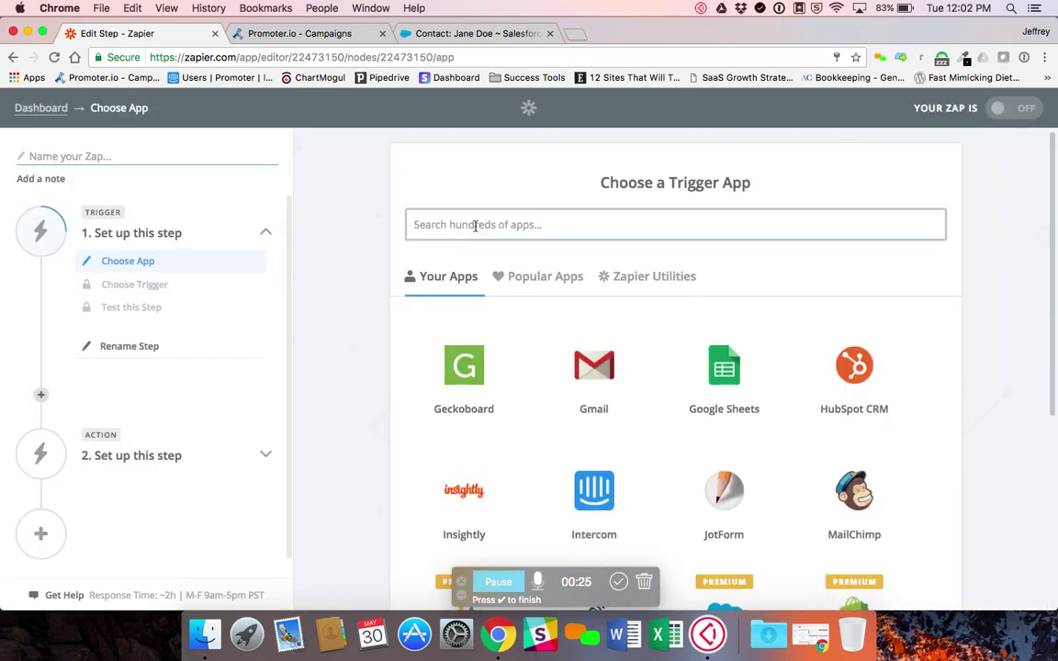
Set the trigger to Salesforce New Contact on Salesforce Account #1 and fetch a sample contact.
text(sales)
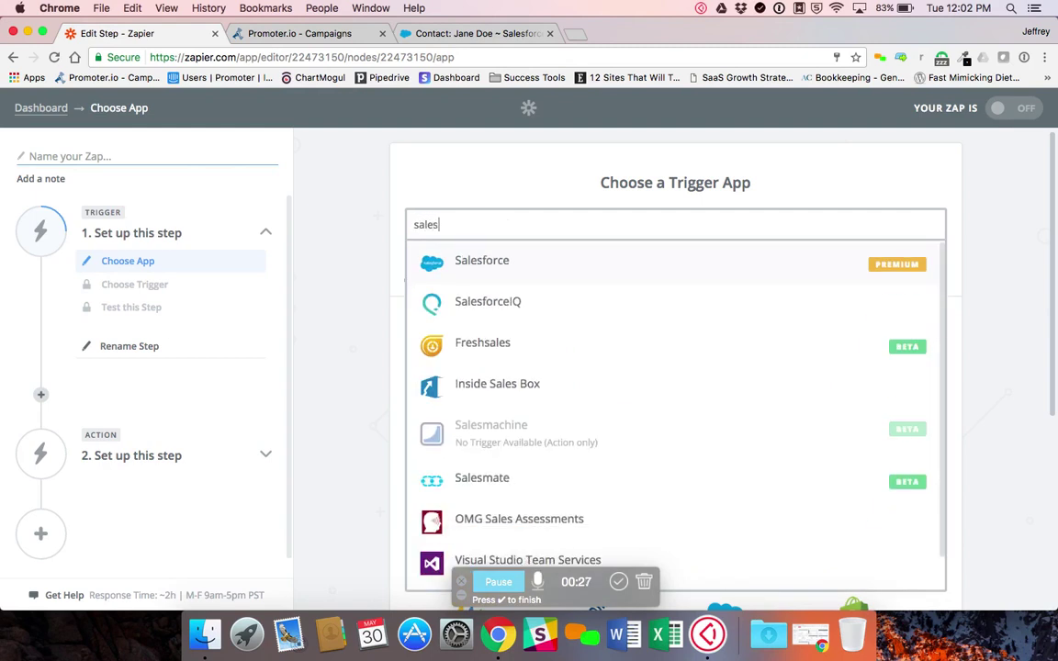
click(475, 264)
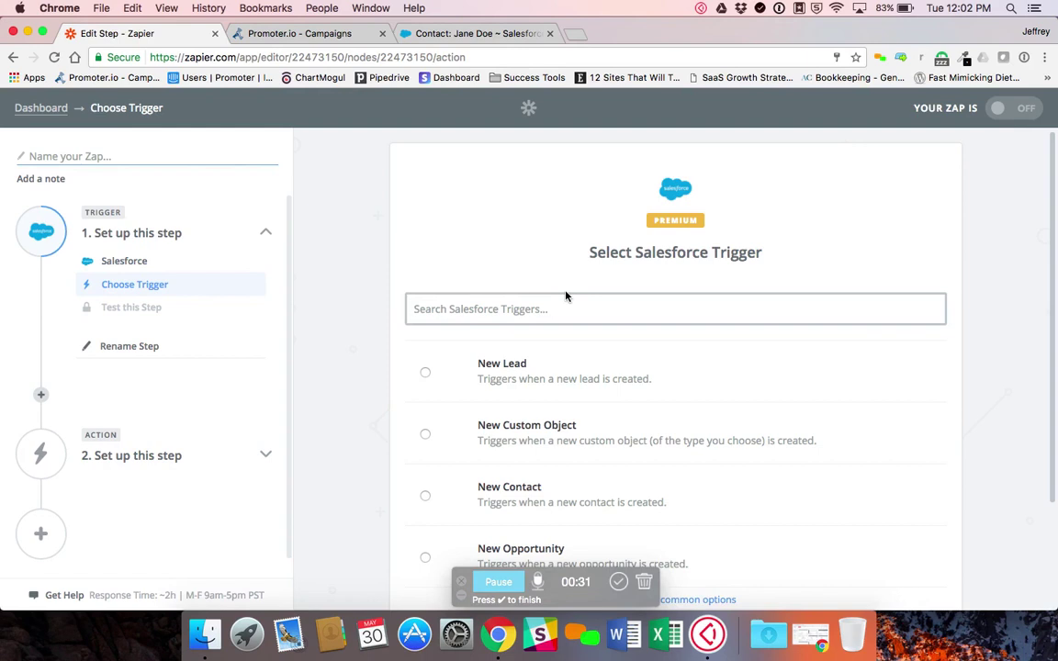
scroll(576, 293, down, 3)
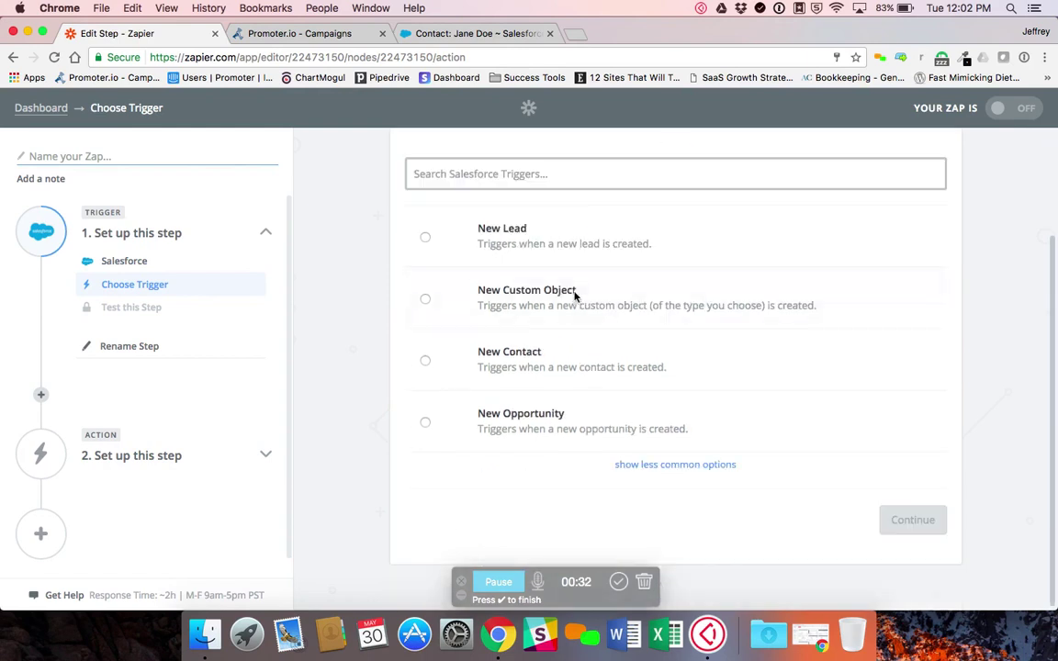
click(503, 364)
click(889, 520)
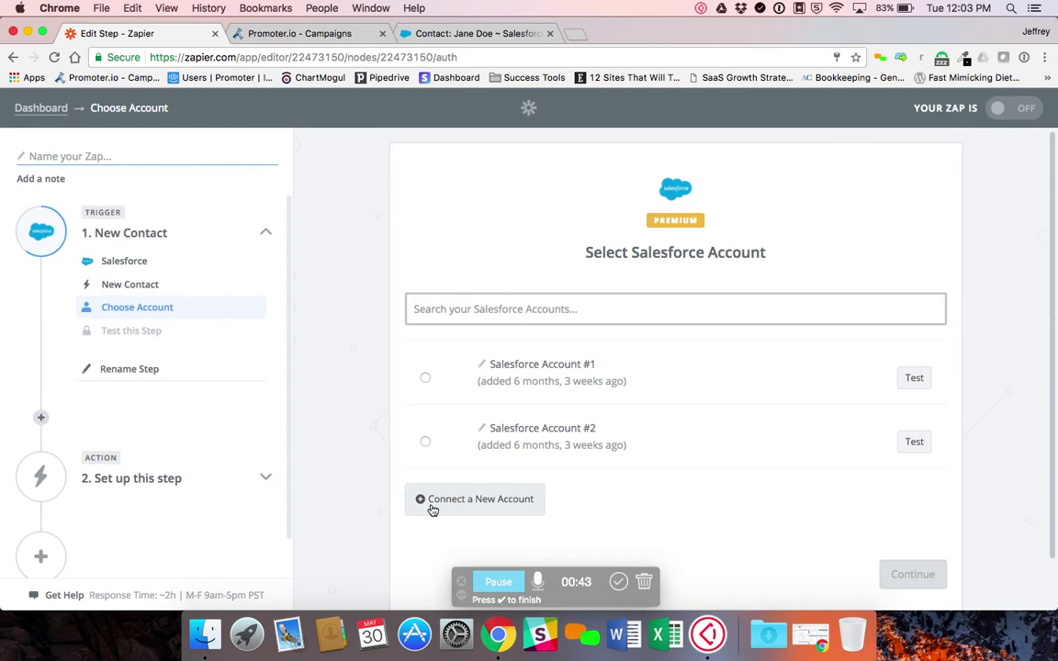
click(500, 382)
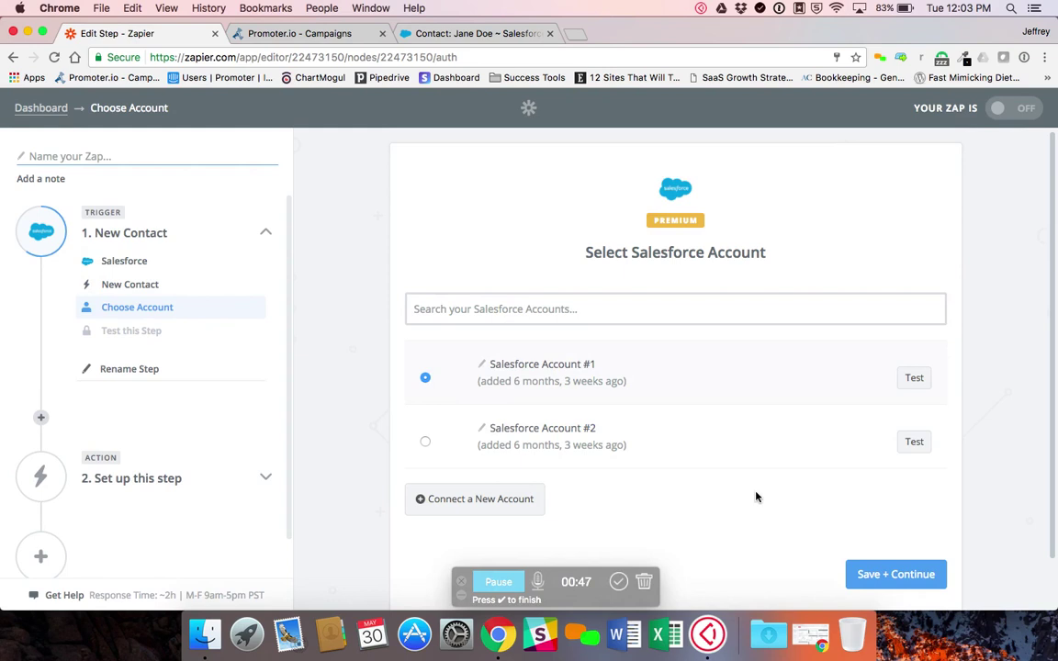
click(873, 577)
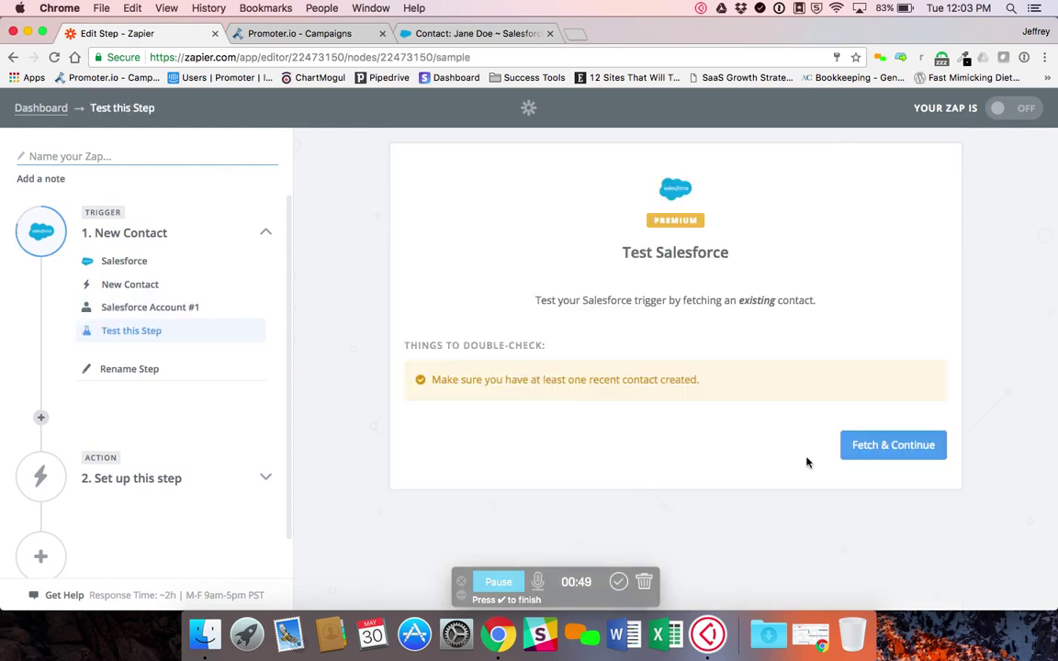
click(915, 451)
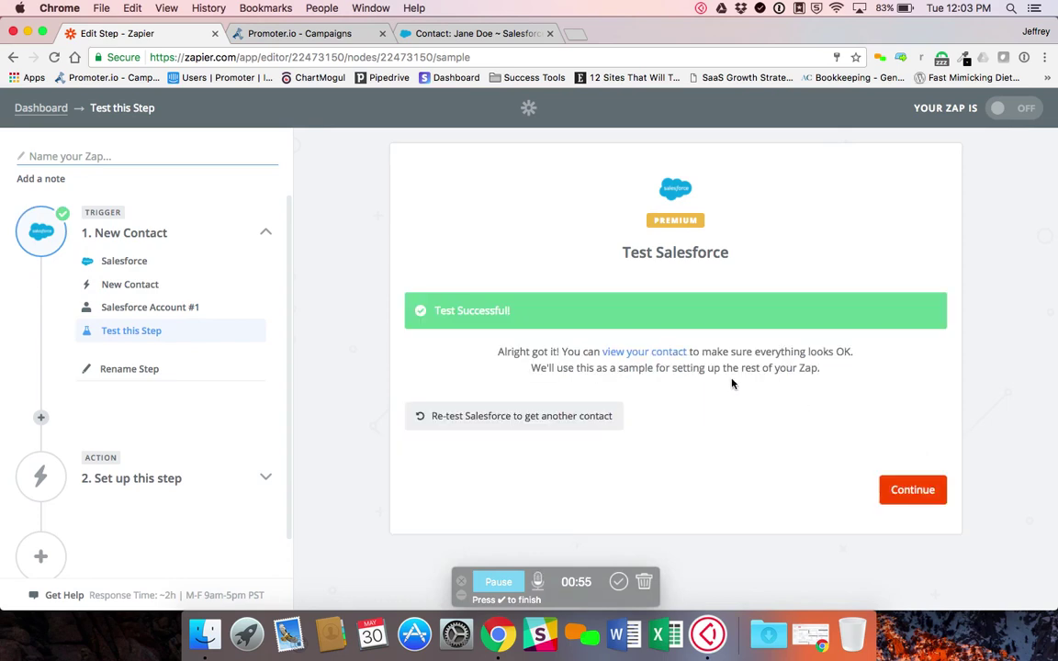
Add a Filter by Zapier step with the 'Only continue if...' action after the trigger.
click(911, 489)
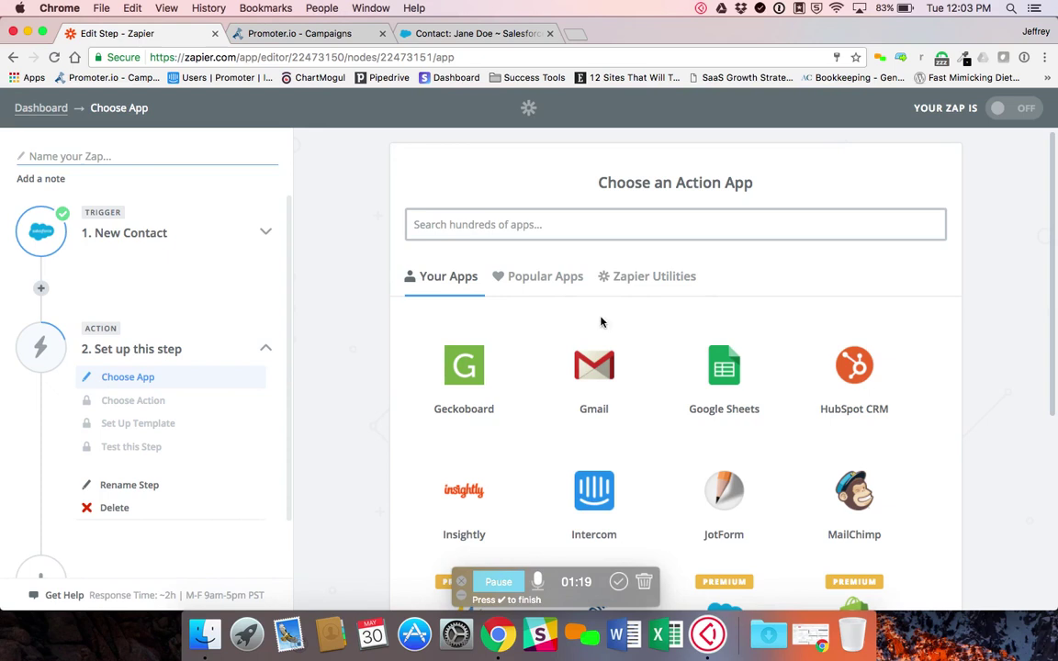
click(641, 291)
click(487, 468)
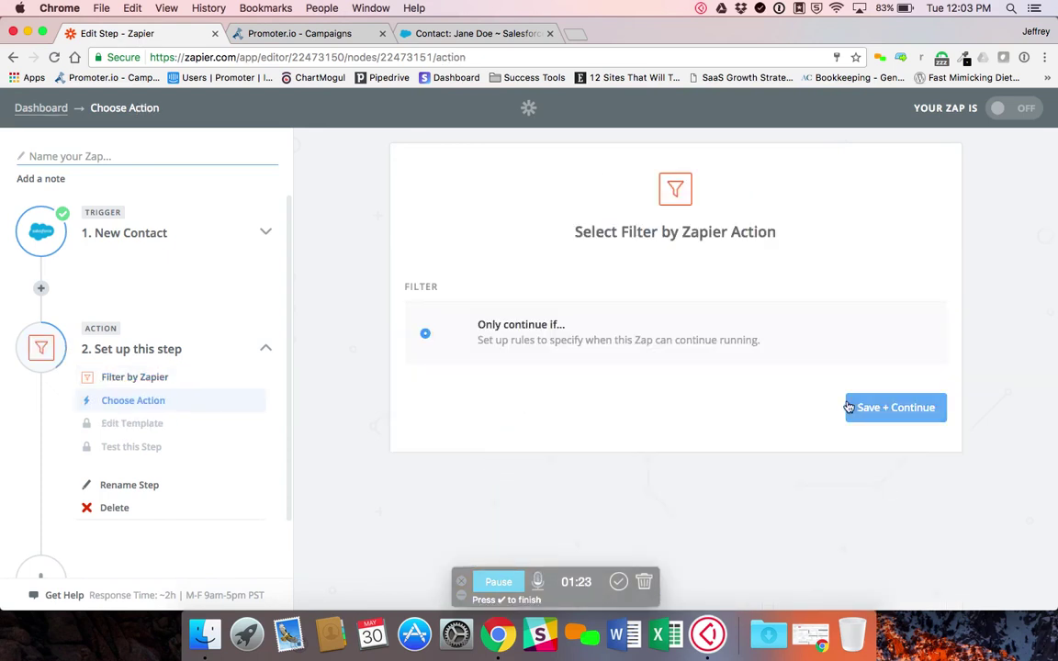
click(877, 414)
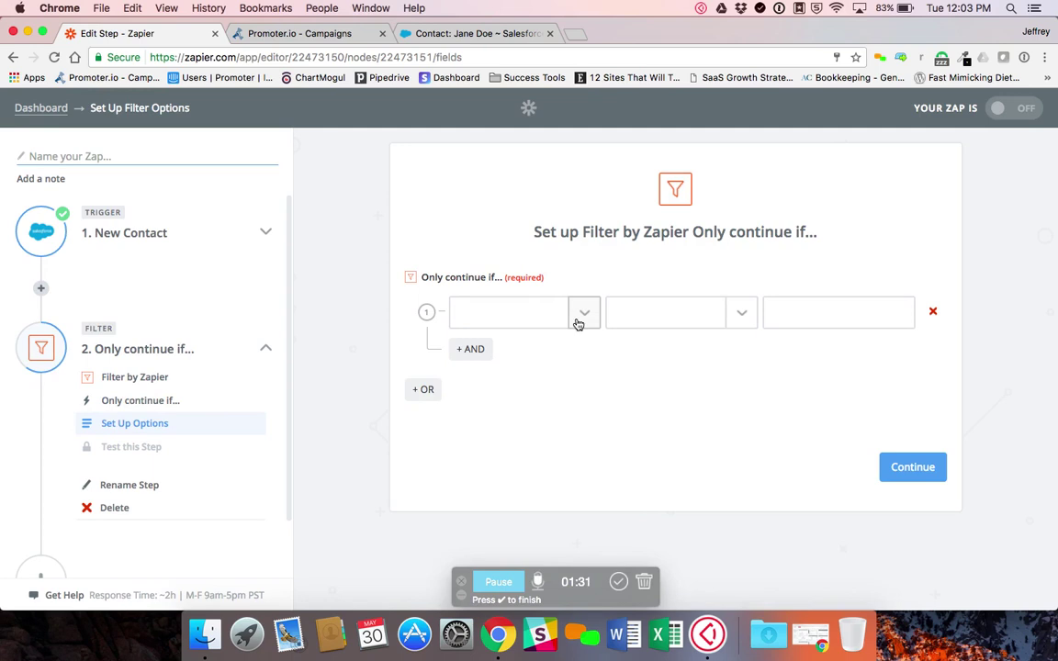
Pick Act Status as the contact field the filter checks.
click(578, 321)
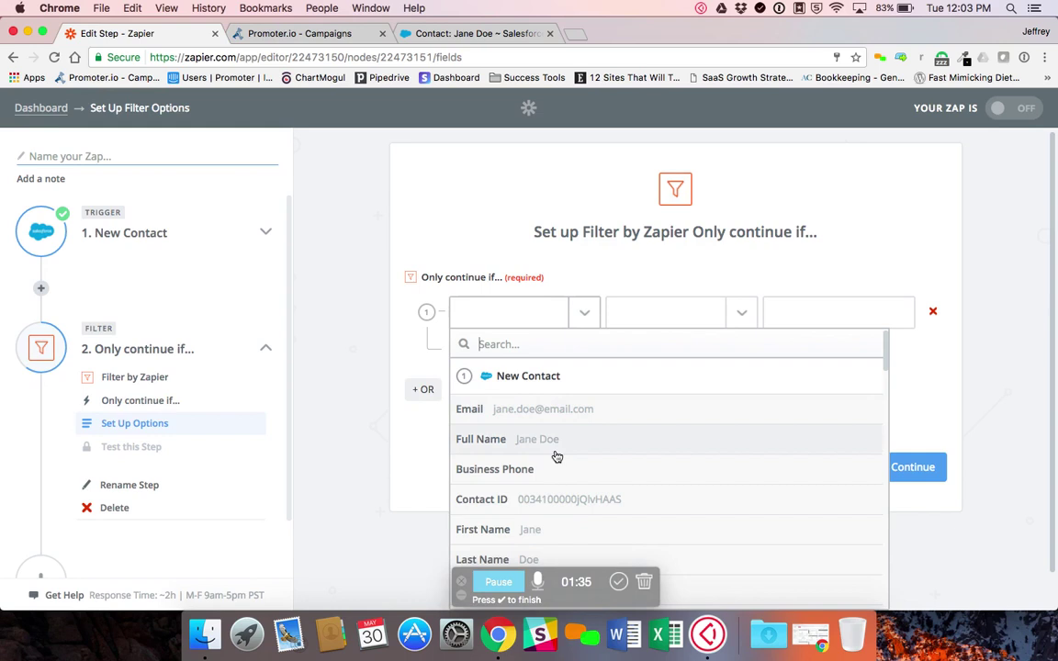
scroll(556, 457, down, 3)
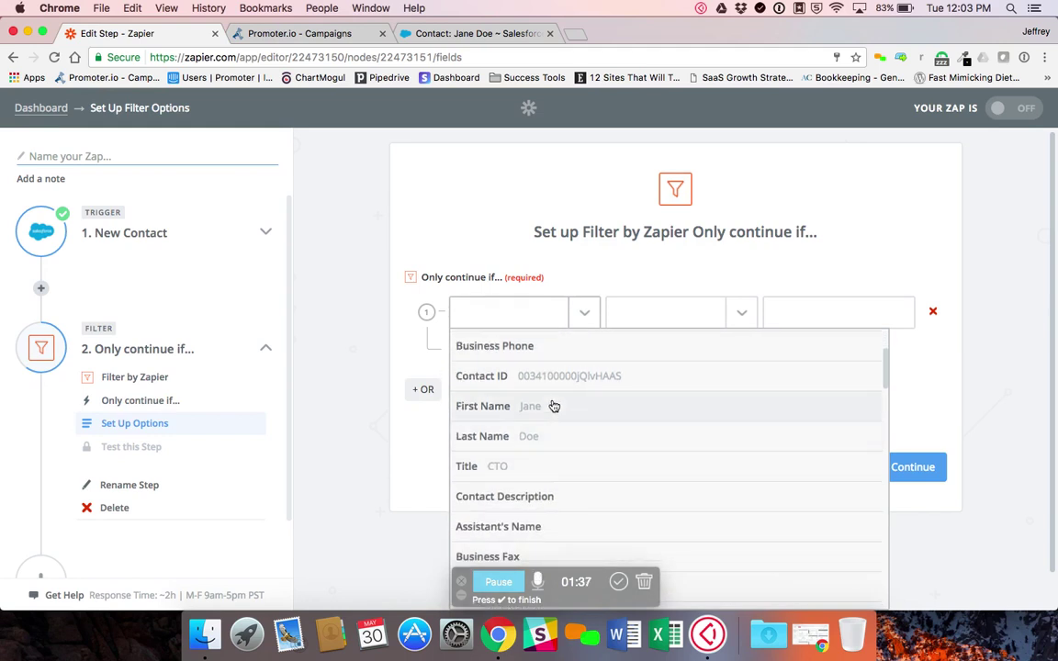
scroll(563, 491, down, 1)
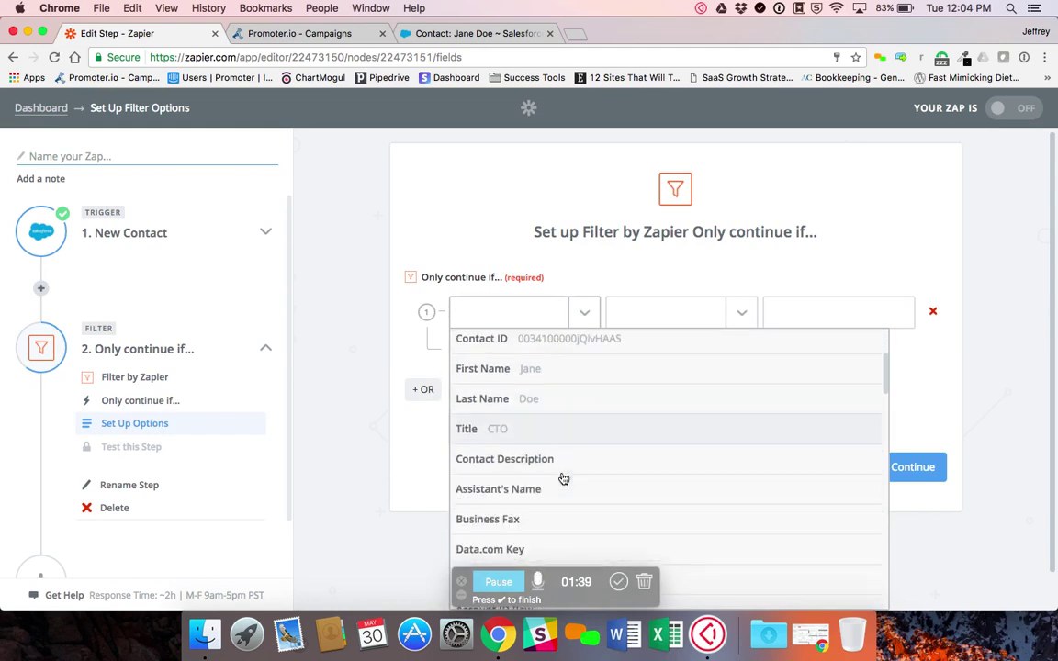
scroll(554, 424, down, 2)
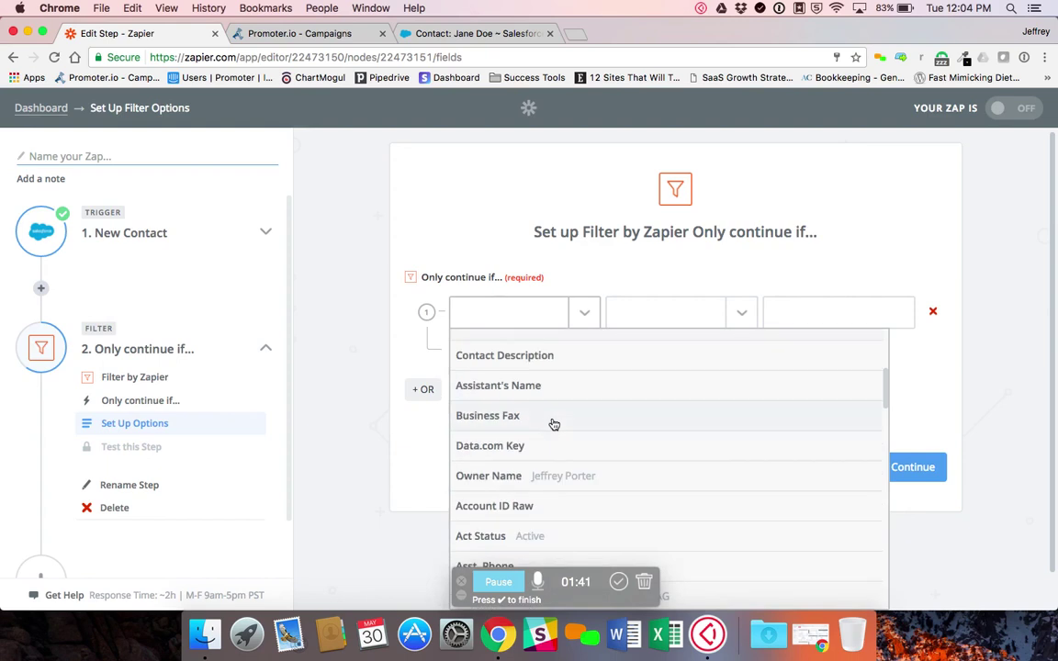
click(519, 538)
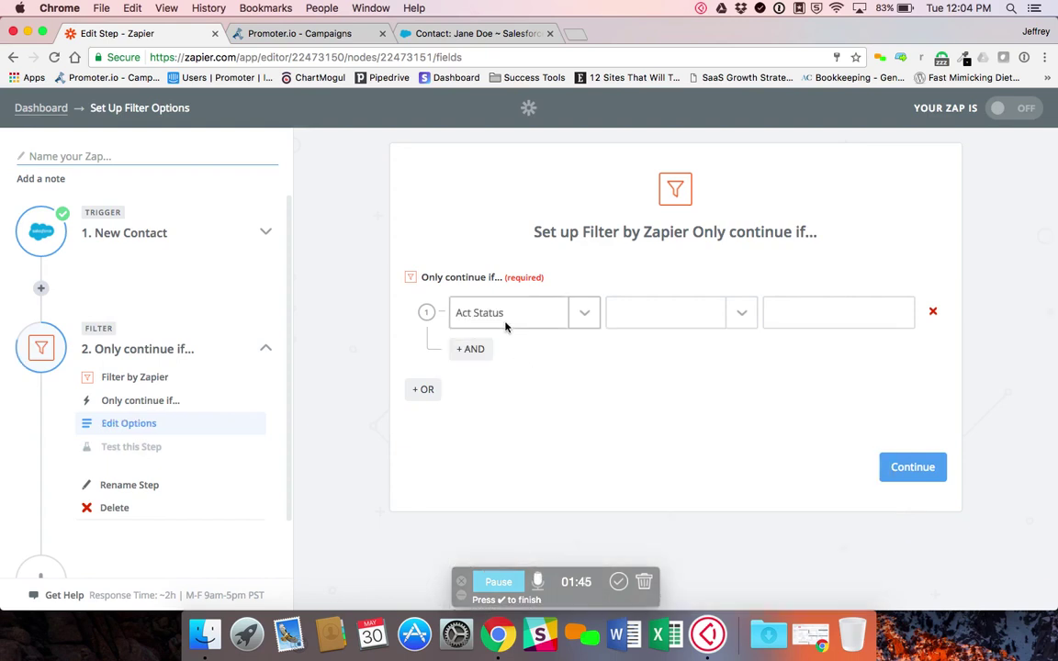
Make the rule Act Status (Text) Exactly matches Active, save it and test the filter.
click(740, 312)
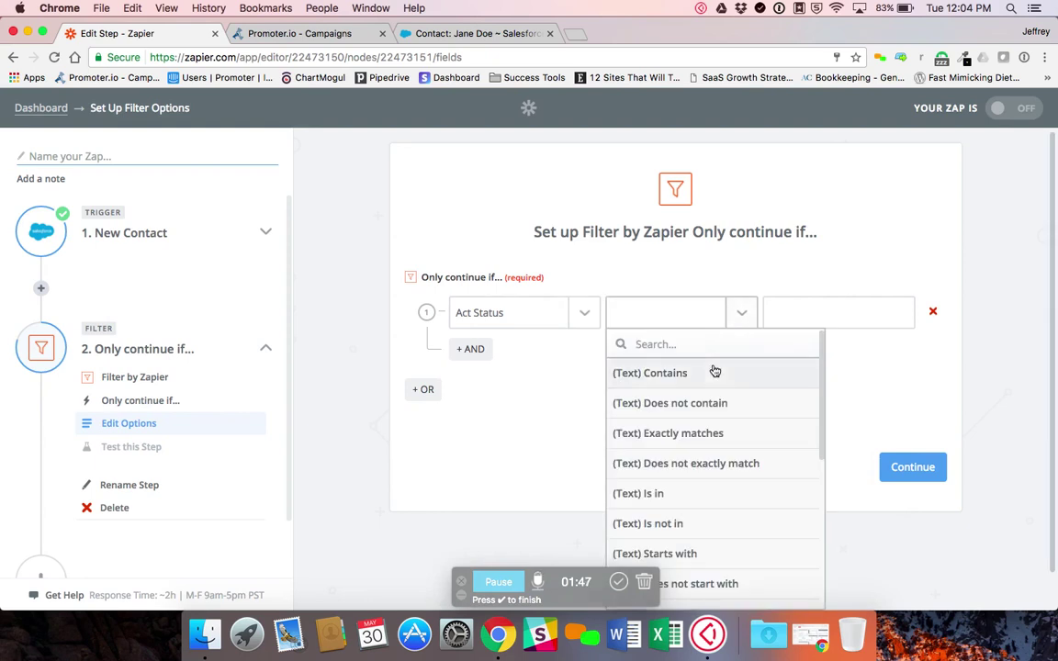
click(675, 494)
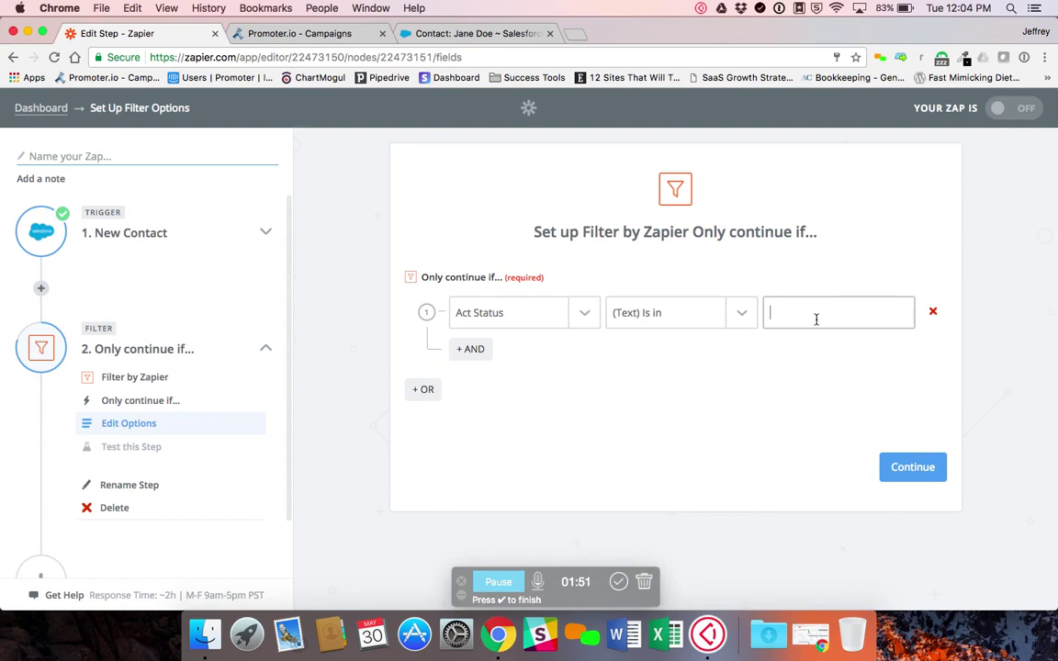
click(742, 316)
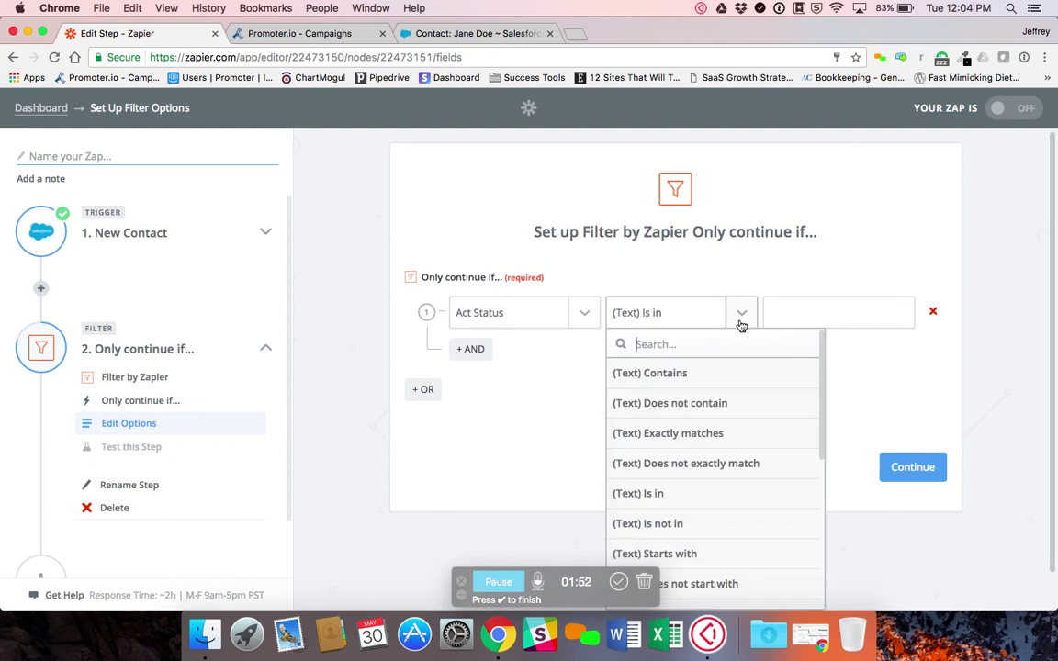
click(702, 434)
click(797, 312)
text(A)
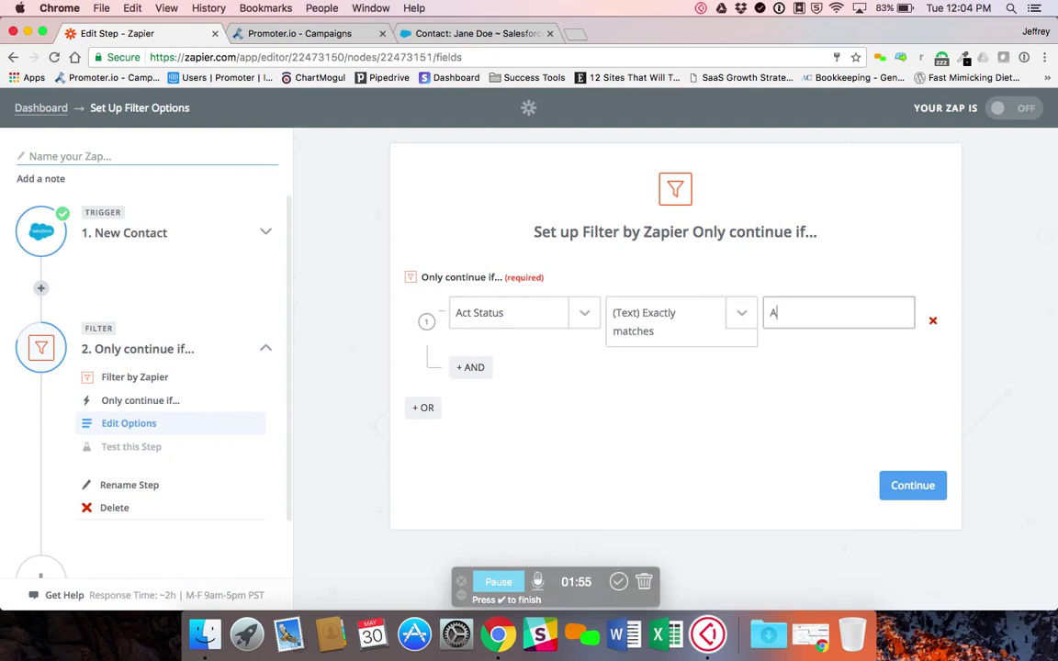
text(ctive)
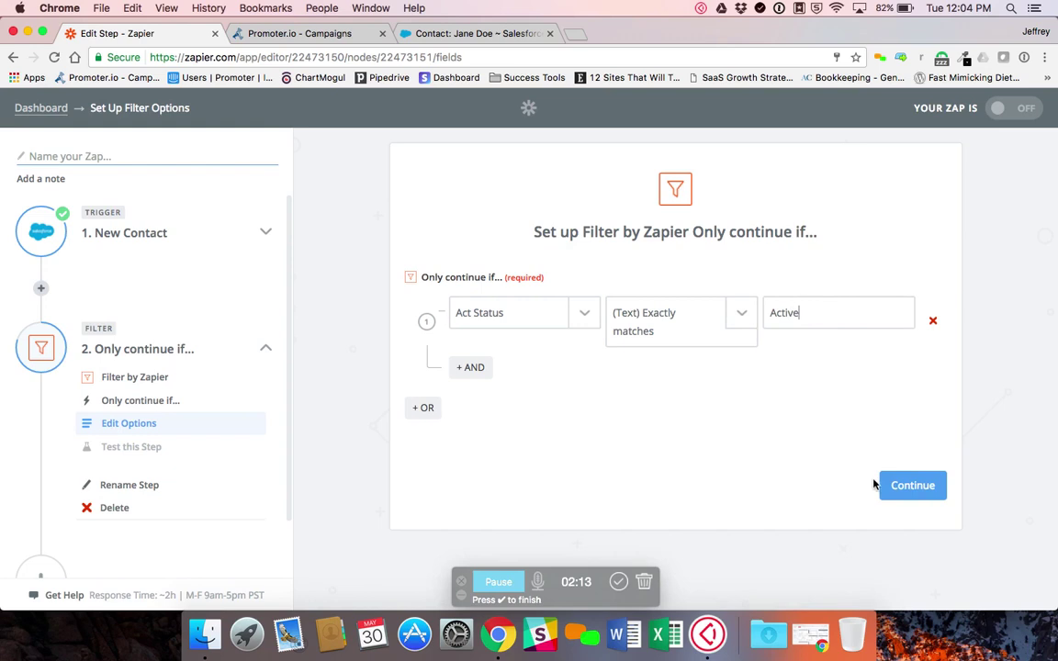
click(900, 489)
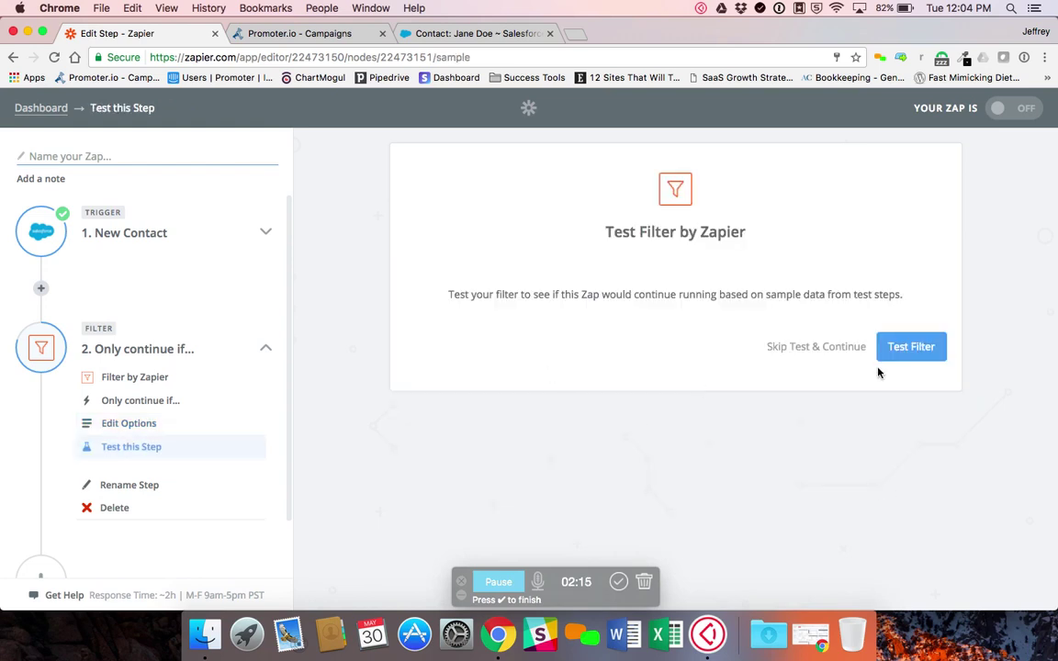
click(905, 349)
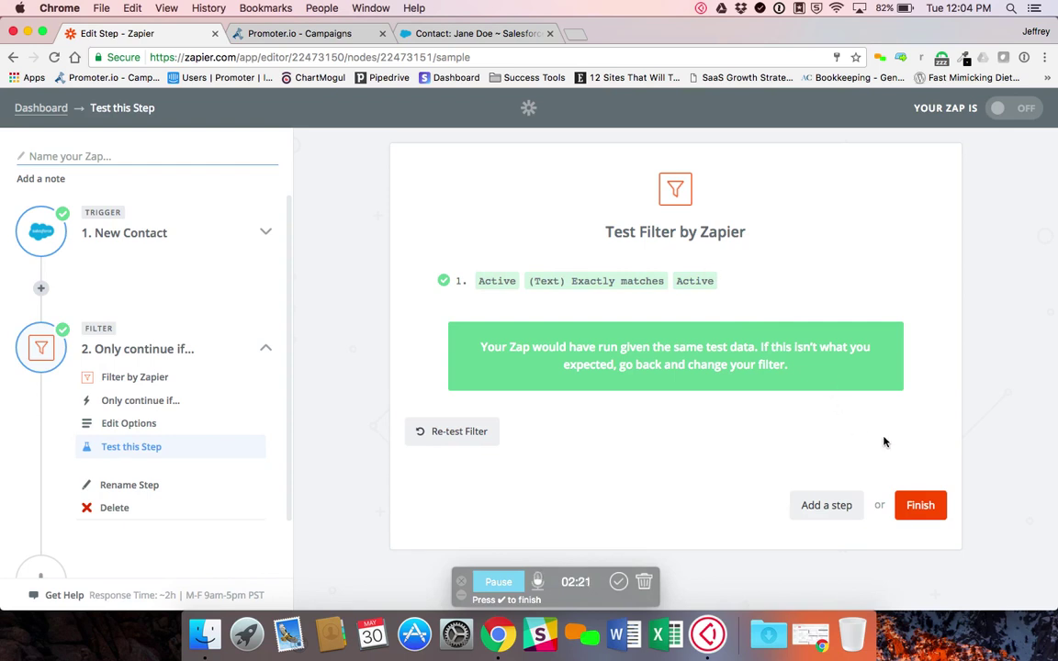
Finish the filter and add a Promoter.io Survey a Contact action as the third step.
click(923, 507)
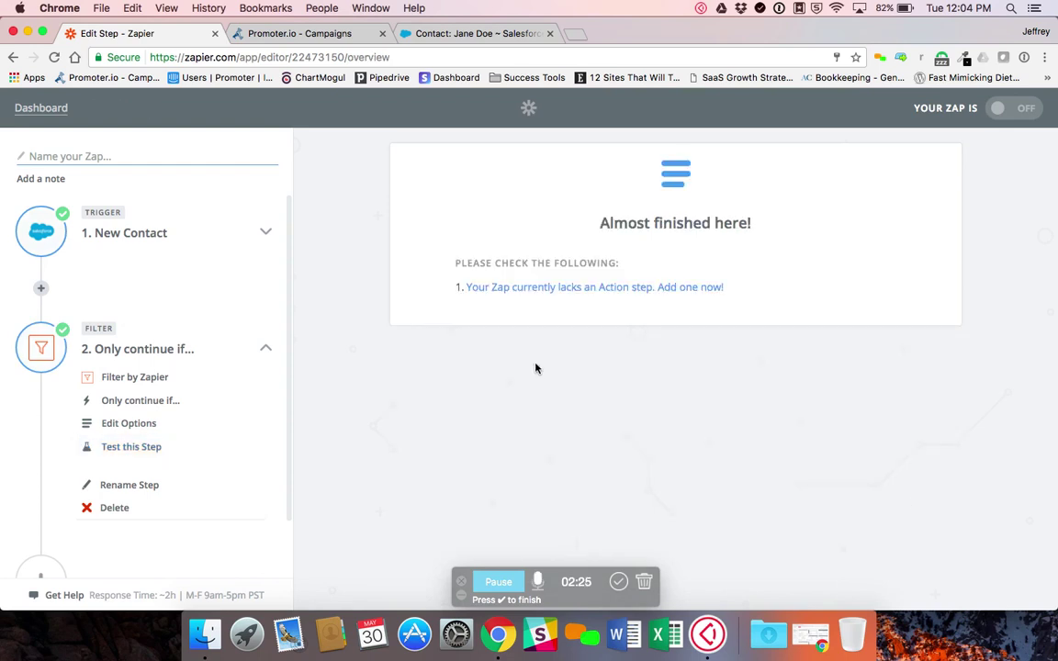
scroll(225, 358, down, 2)
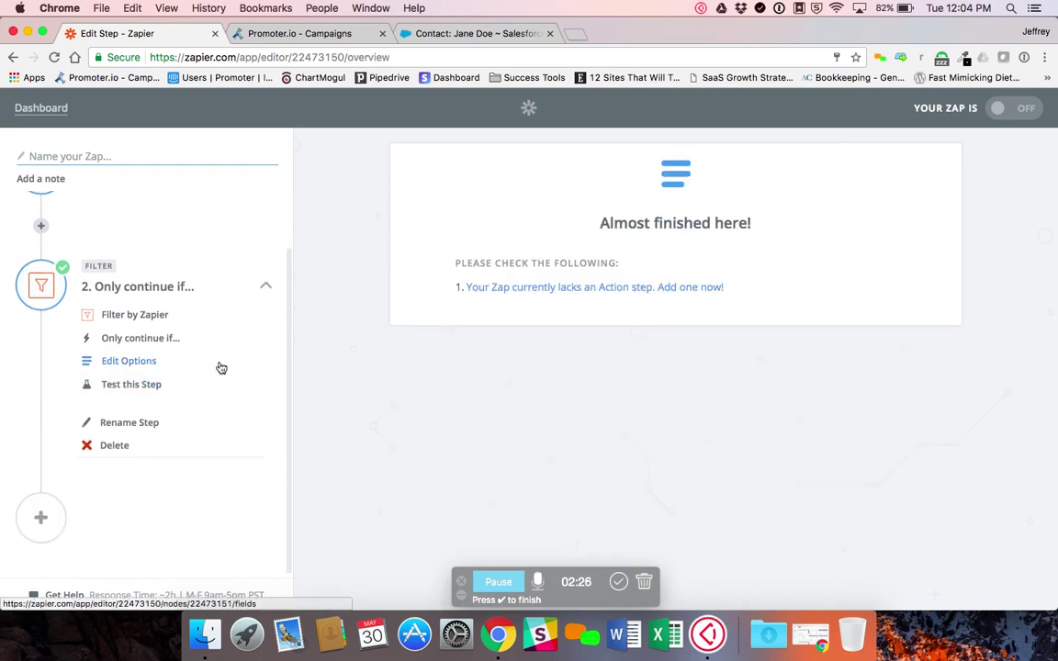
click(33, 534)
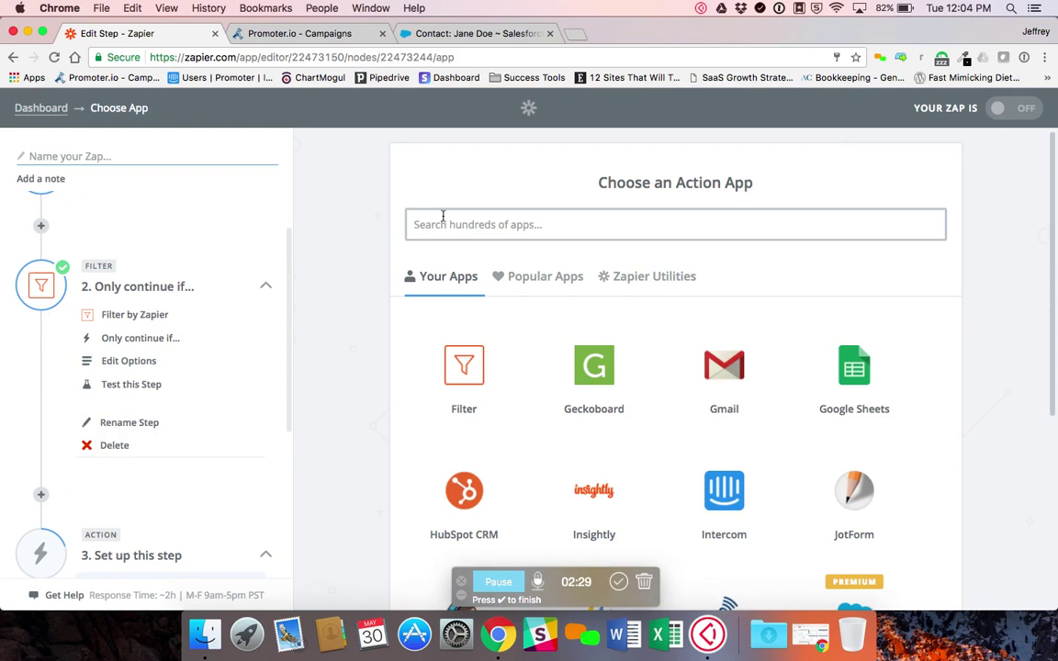
text(promoter)
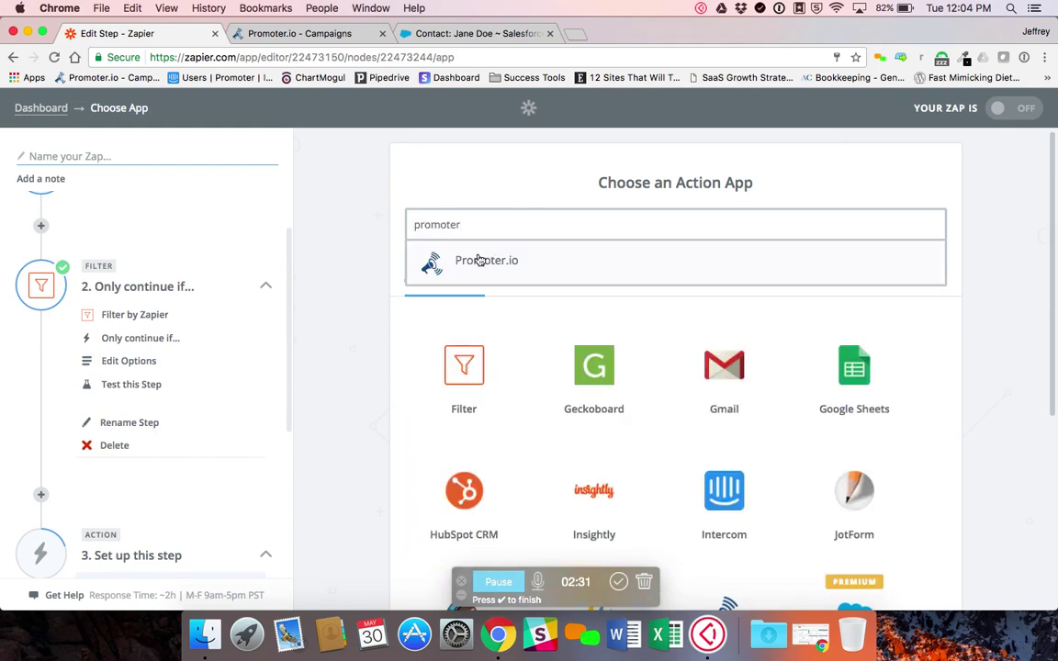
click(477, 260)
scroll(551, 343, down, 3)
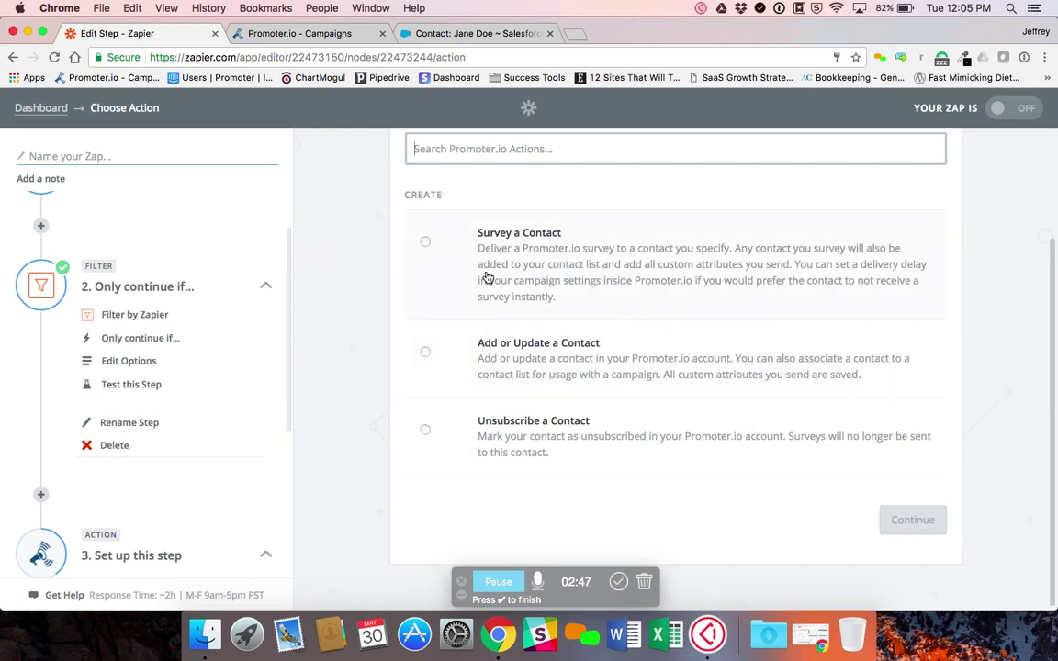
click(426, 244)
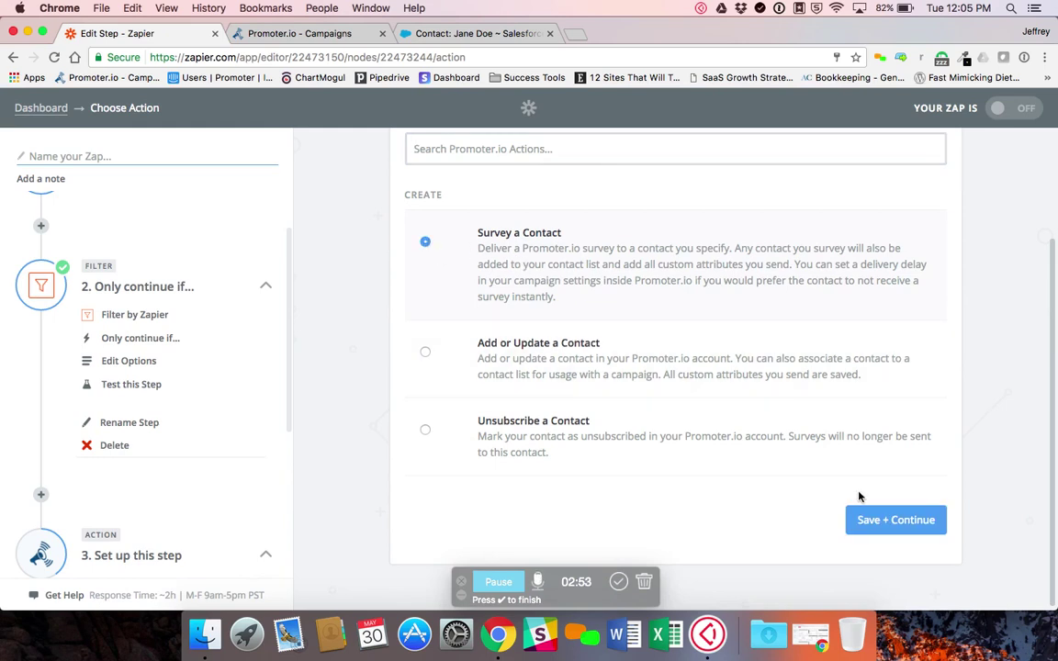
click(876, 529)
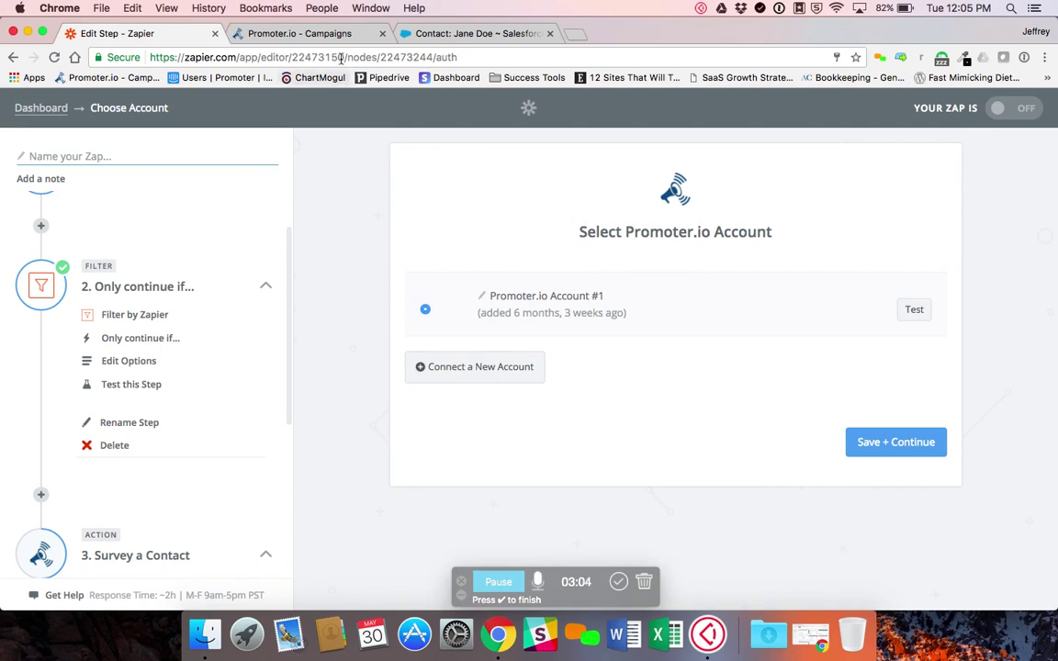
Look up the organisation's API key in Promoter.io, then confirm the Promoter.io account in the Zap.
click(282, 35)
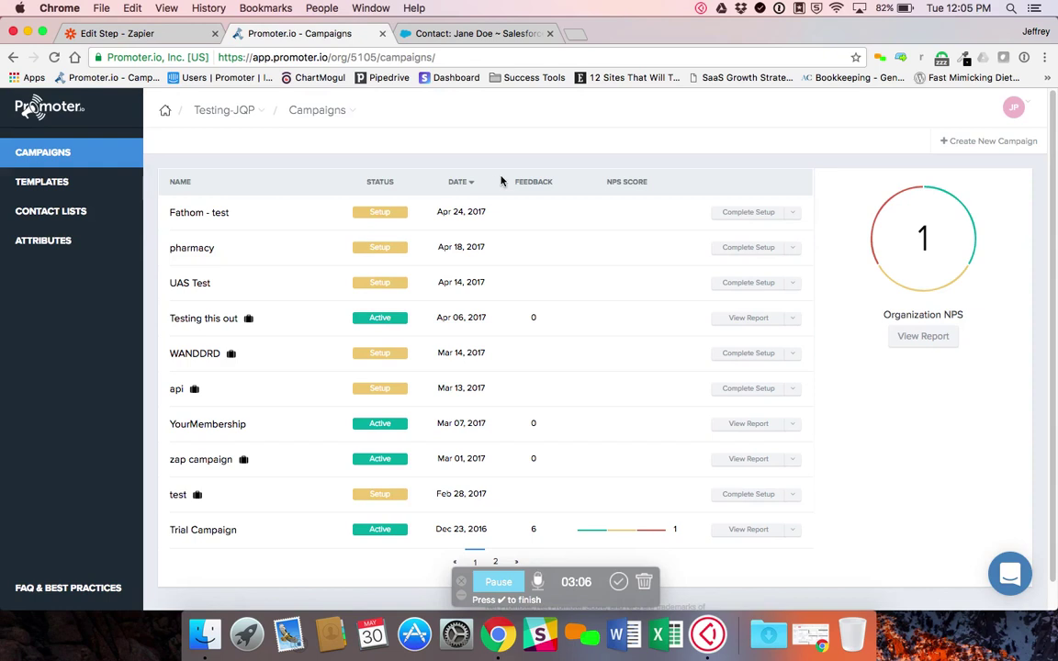
click(1013, 108)
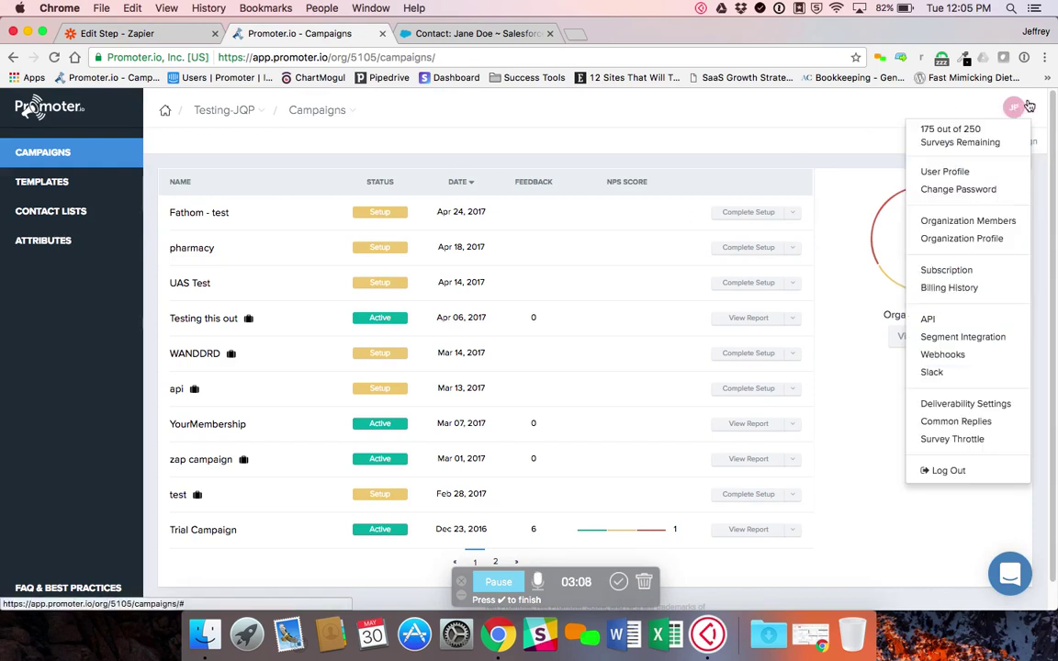
click(943, 322)
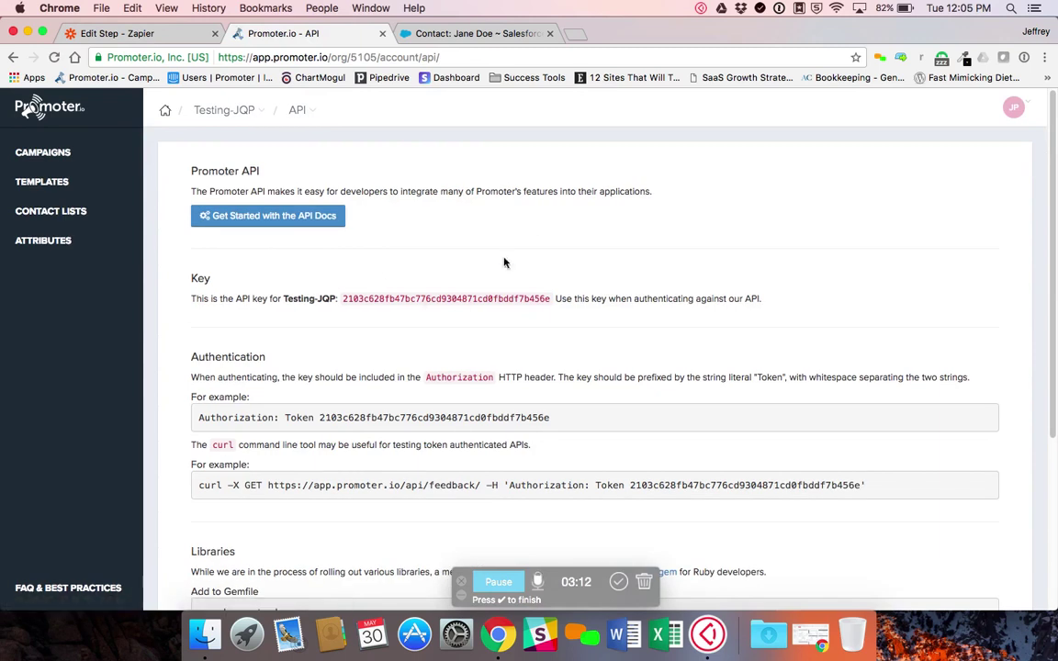
click(42, 151)
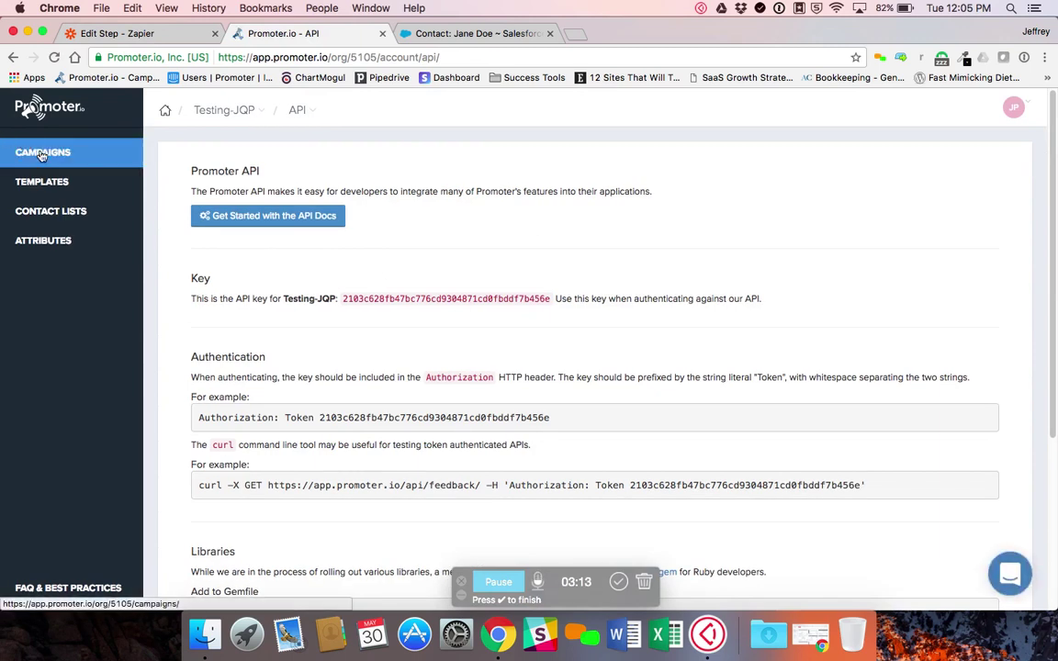
click(131, 38)
click(884, 445)
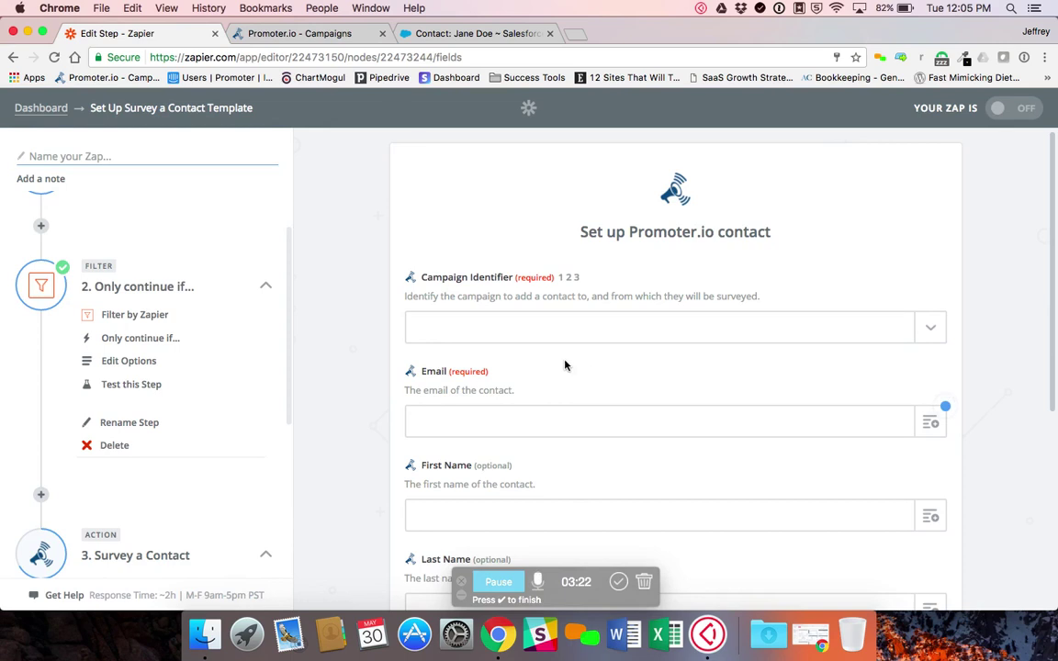
Choose Trial Campaign and map Email to the Salesforce new contact's Email.
click(928, 328)
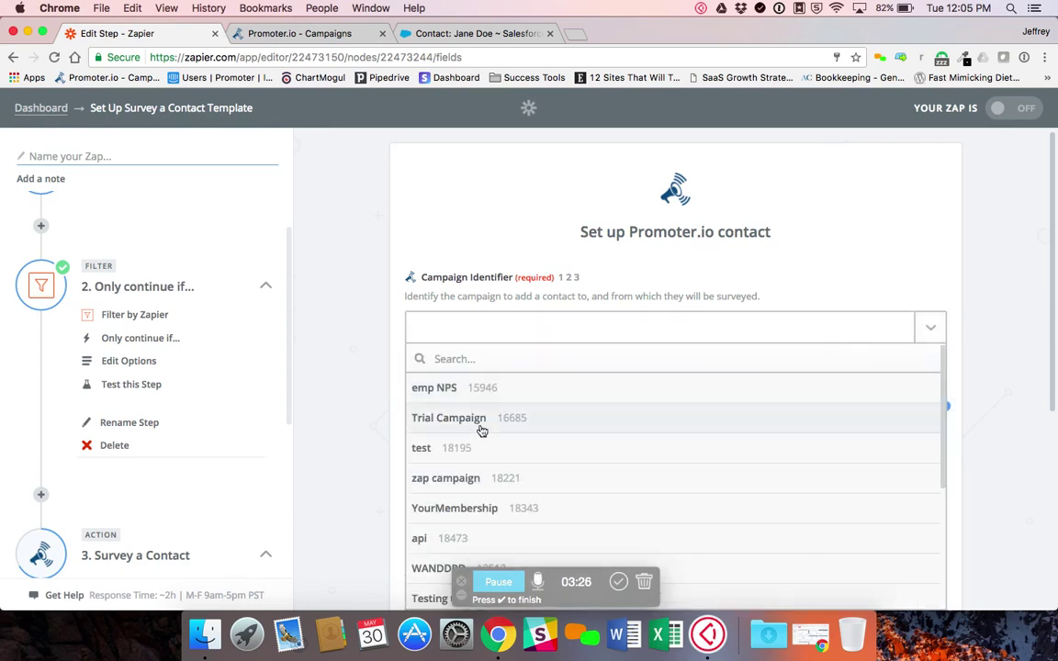
click(481, 424)
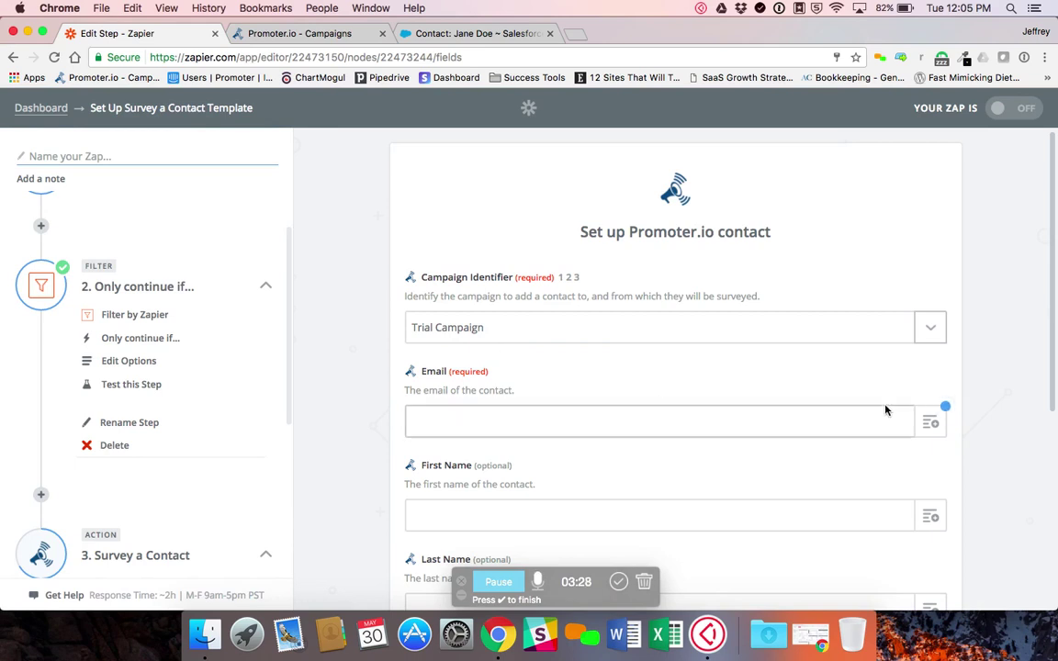
click(937, 426)
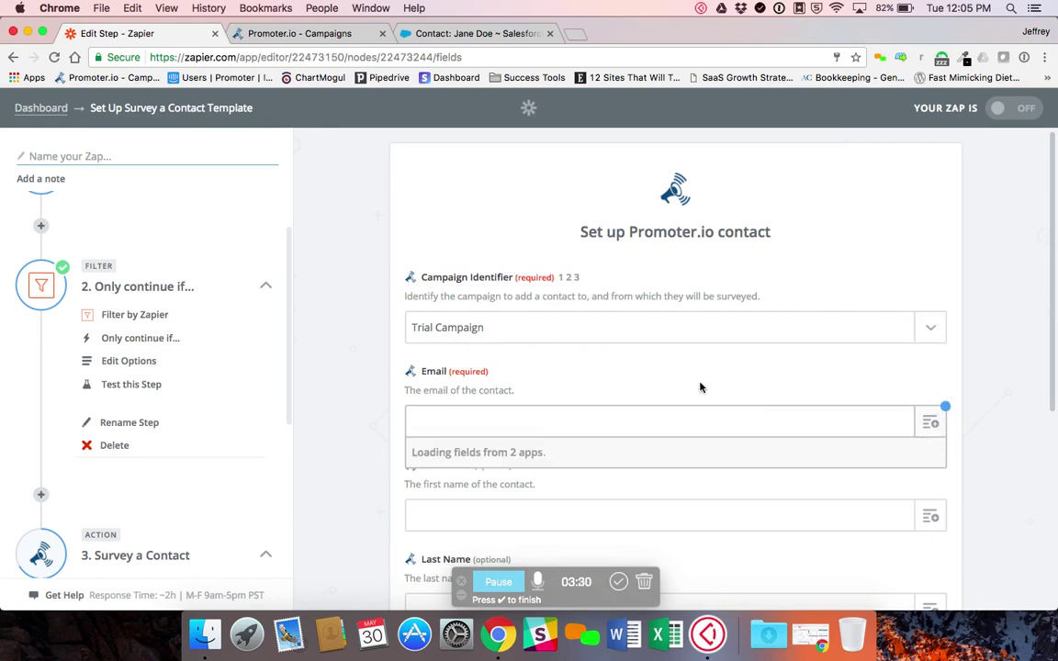
scroll(484, 374, down, 3)
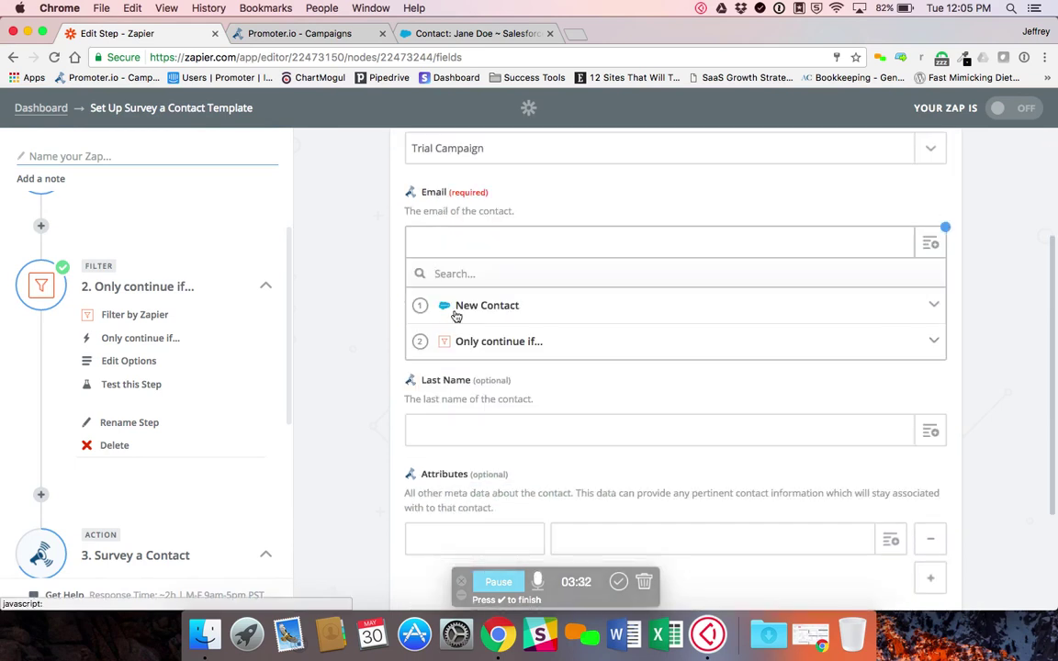
click(461, 310)
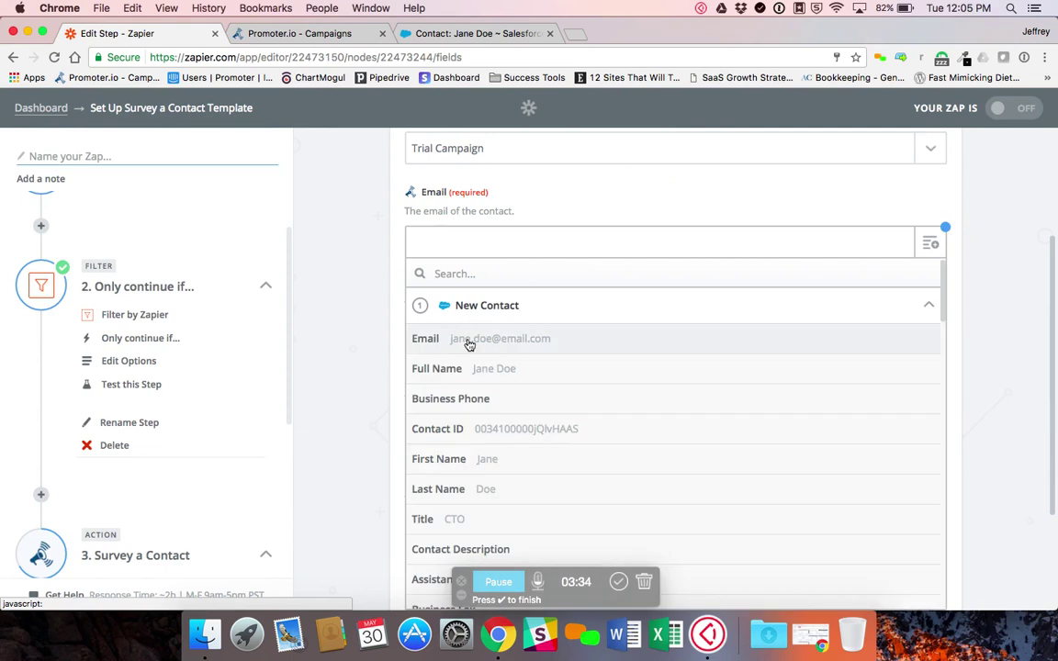
click(468, 342)
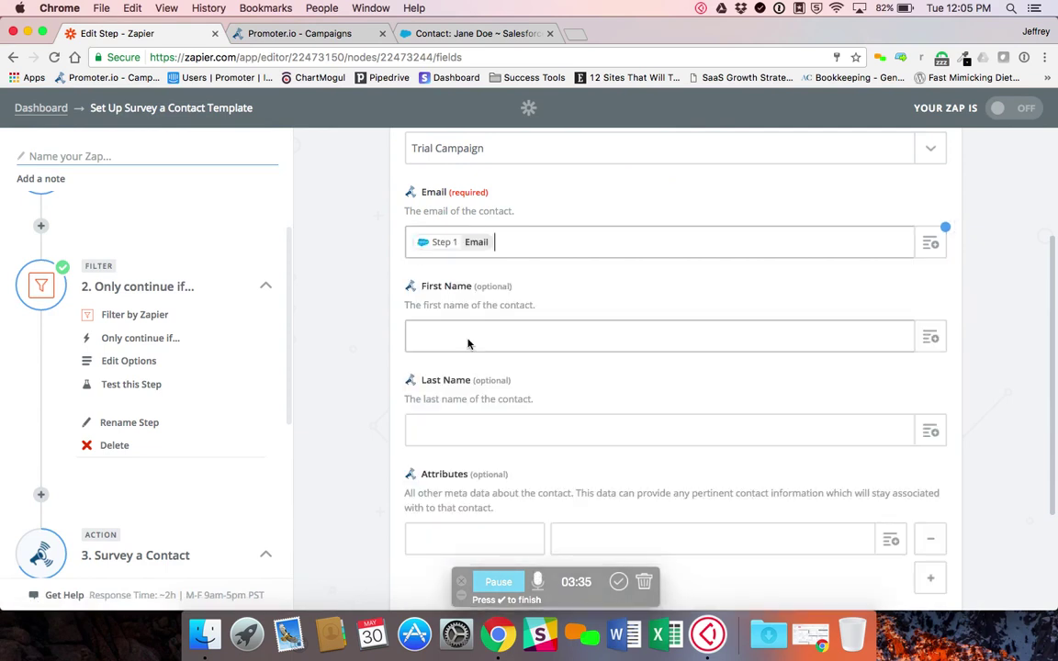
Map First Name and Last Name to the Salesforce contact's first and last names.
click(932, 337)
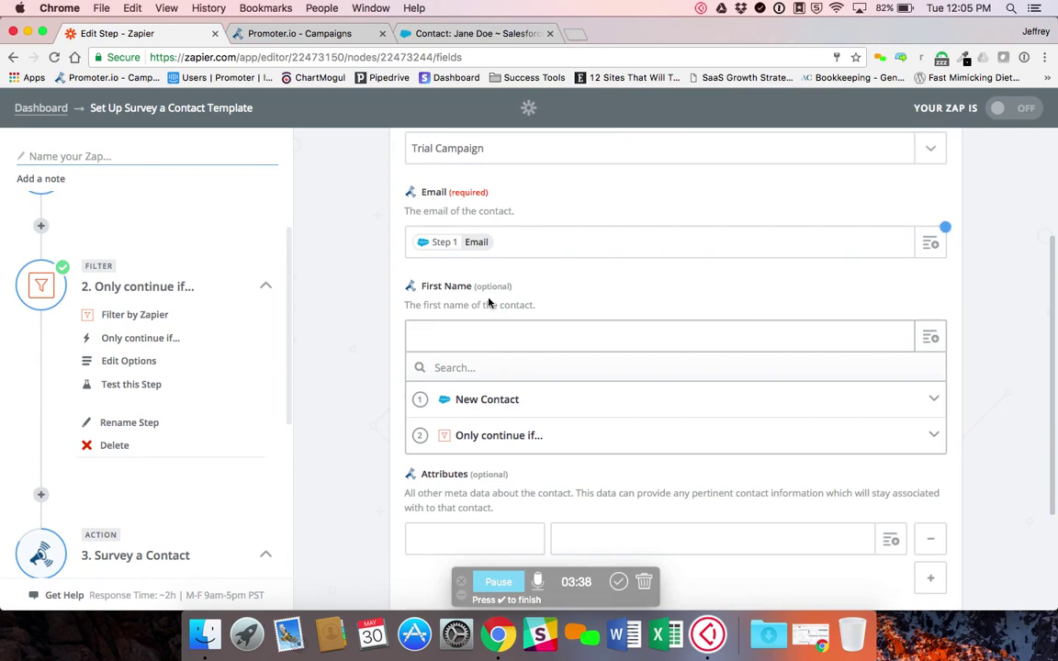
click(455, 405)
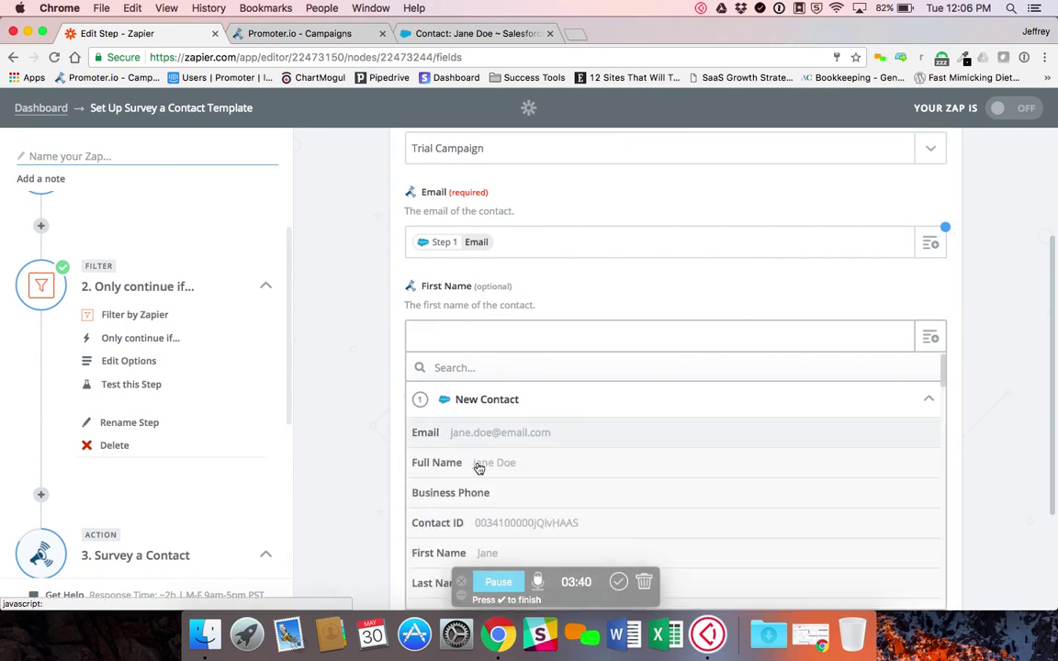
scroll(517, 481, down, 1)
click(500, 529)
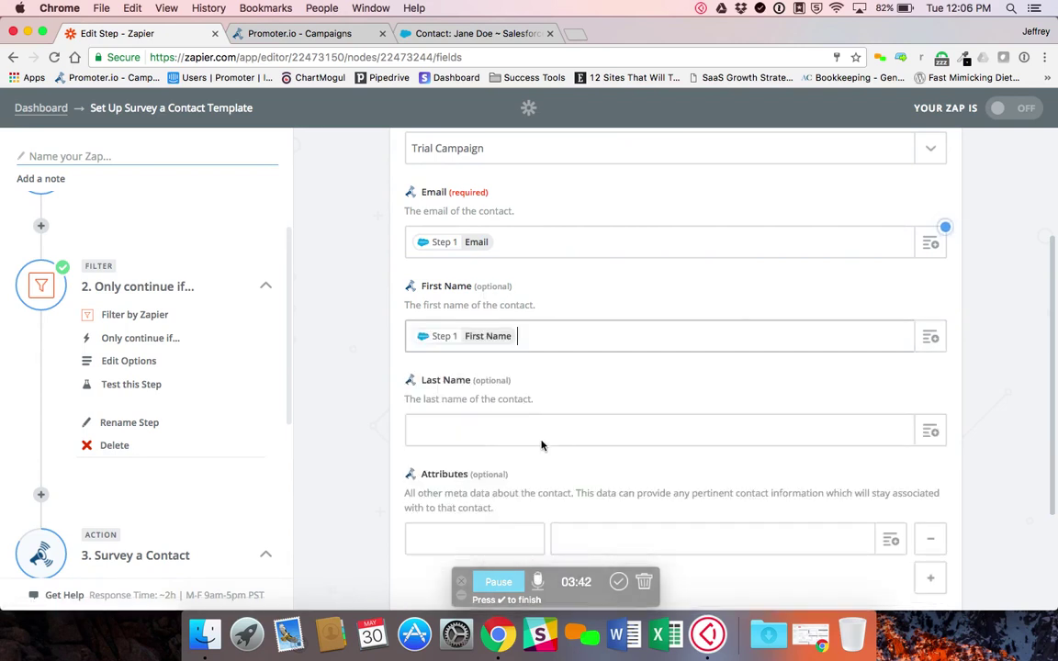
click(931, 432)
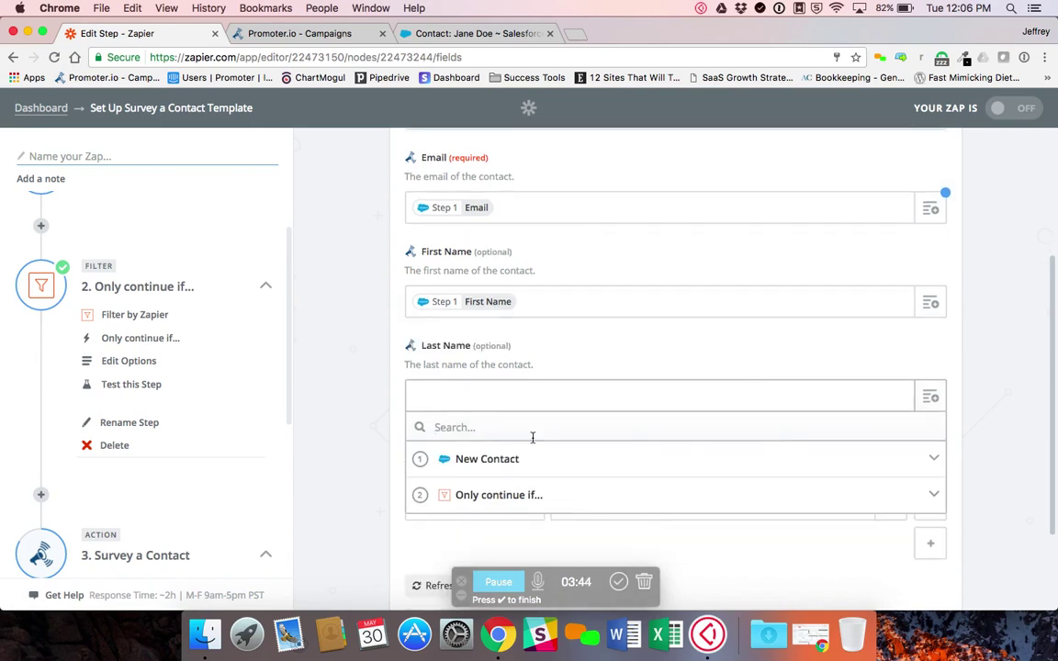
click(440, 459)
scroll(514, 472, down, 2)
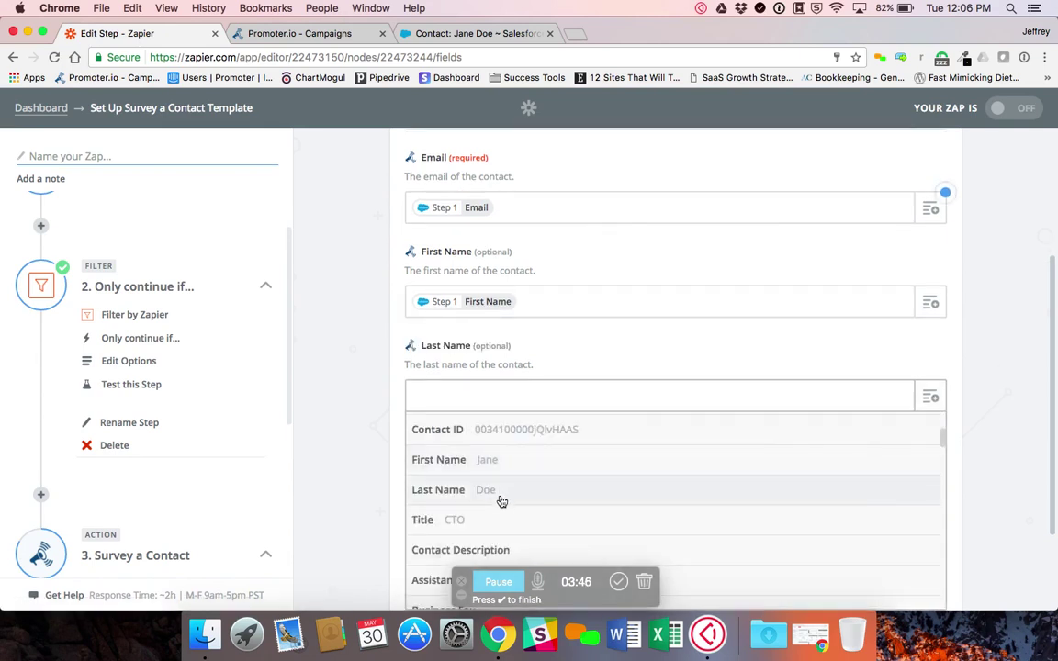
click(499, 499)
Add a Job Title attribute whose value is the Salesforce New Contact's Title field.
scroll(515, 450, down, 3)
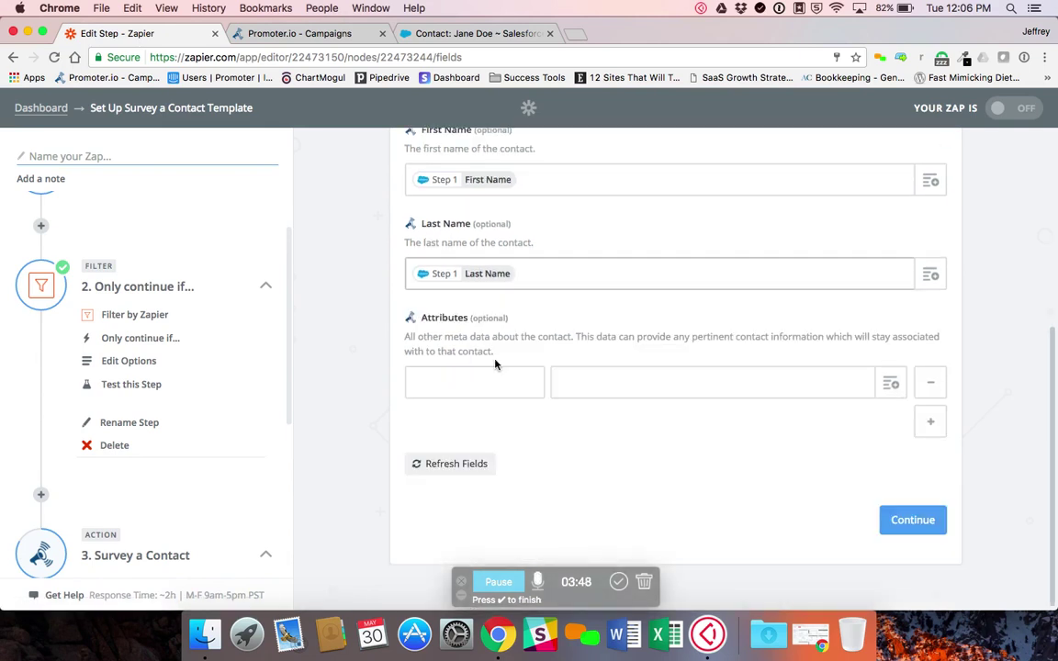
click(427, 389)
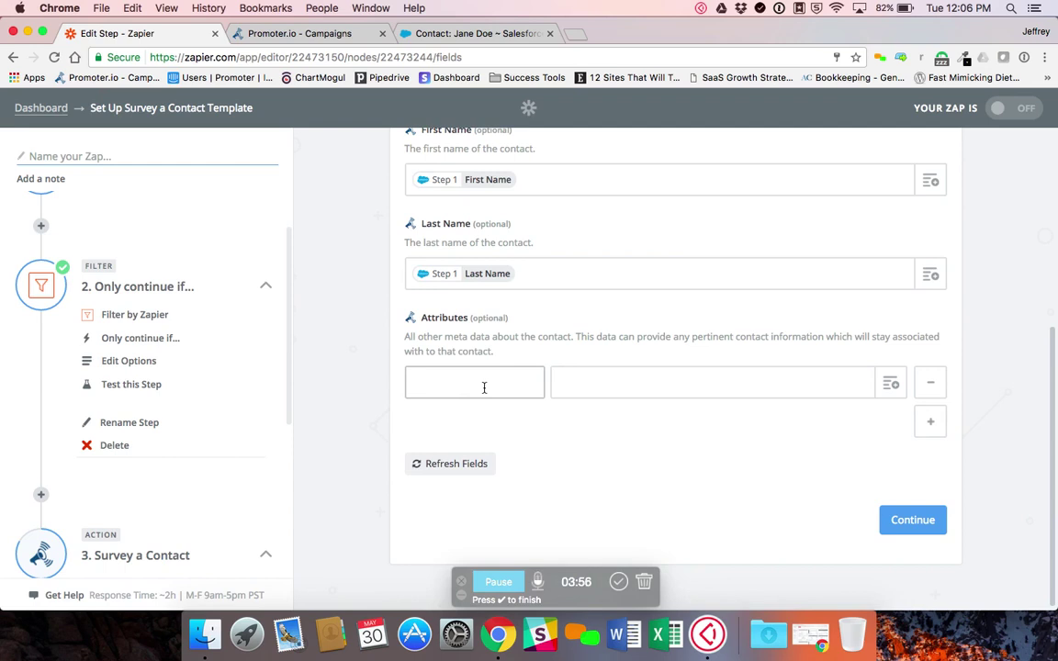
text(Job Title)
click(891, 385)
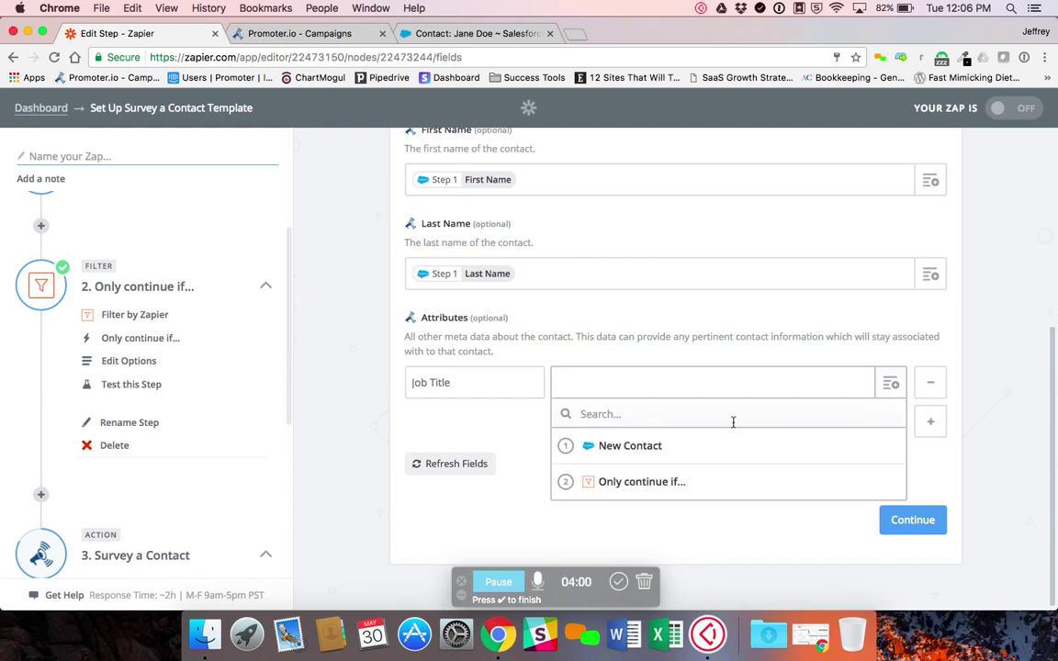
click(602, 446)
scroll(659, 476, down, 1)
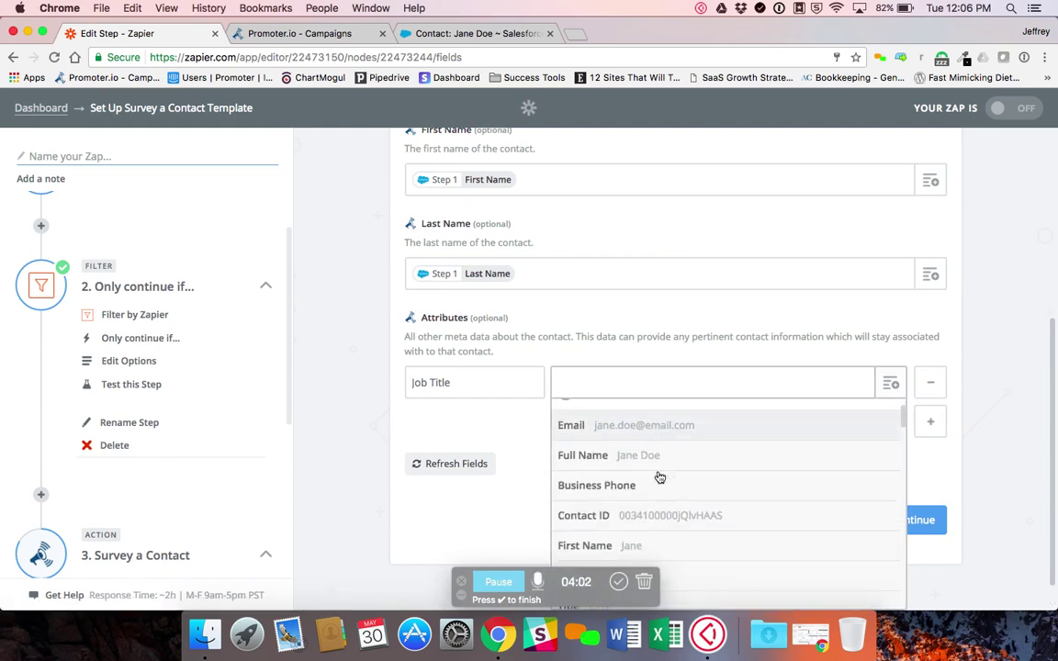
scroll(659, 477, down, 3)
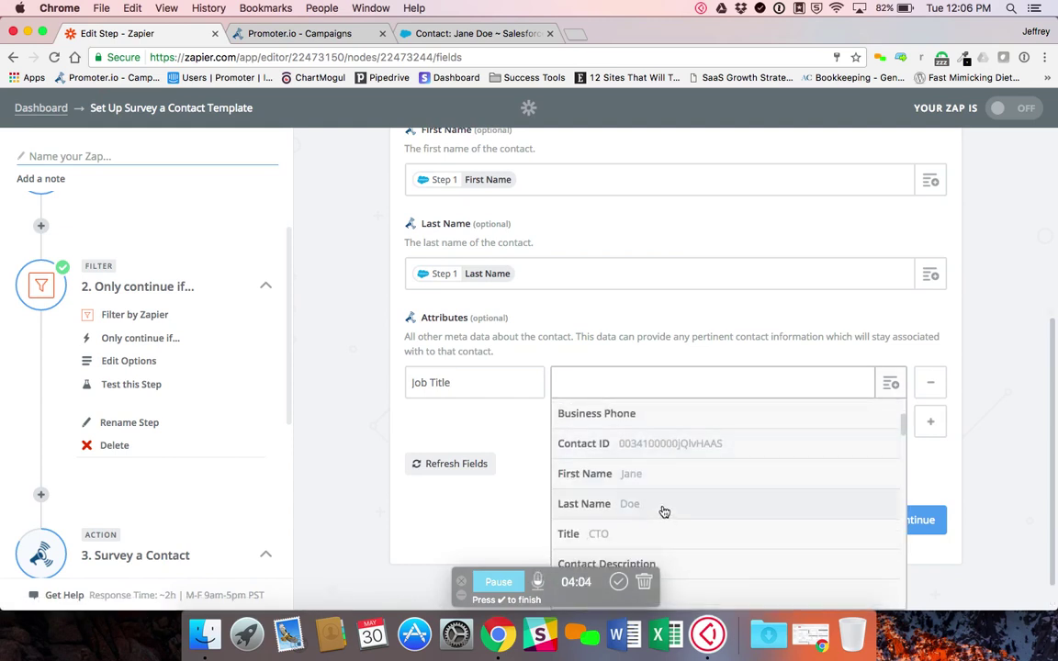
click(610, 510)
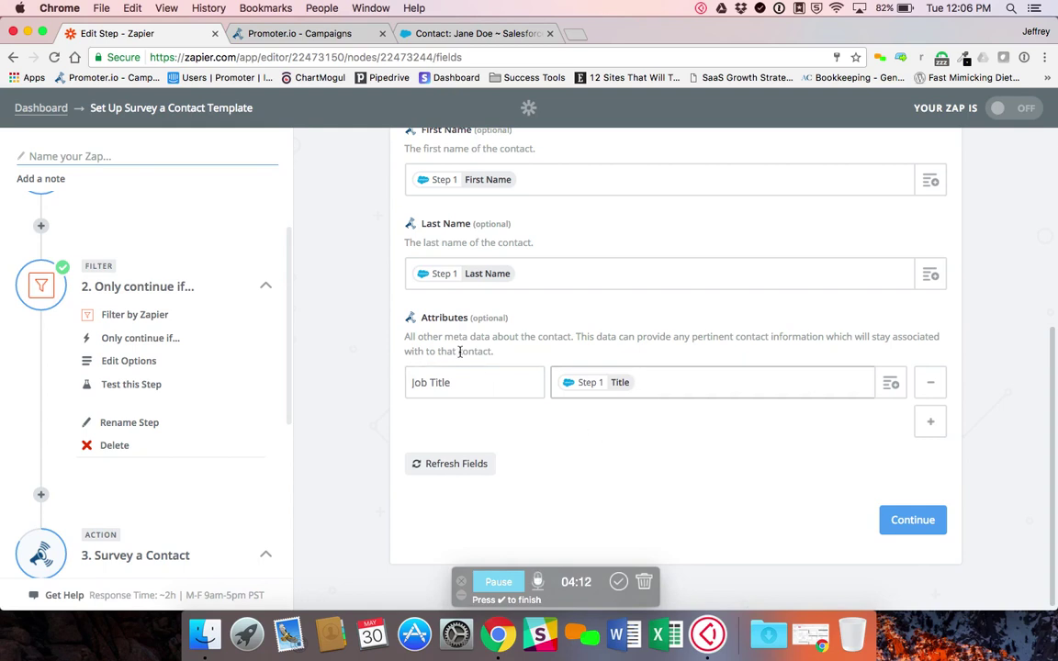
Create the sample test contact in Promoter.io to verify the action.
click(915, 520)
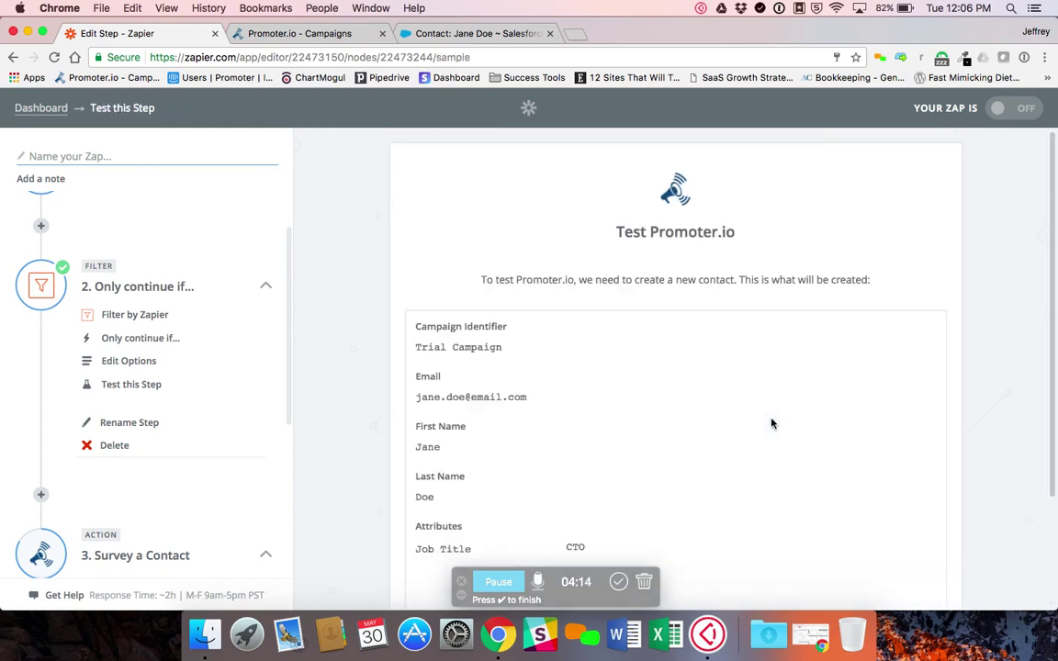
scroll(733, 359, down, 1)
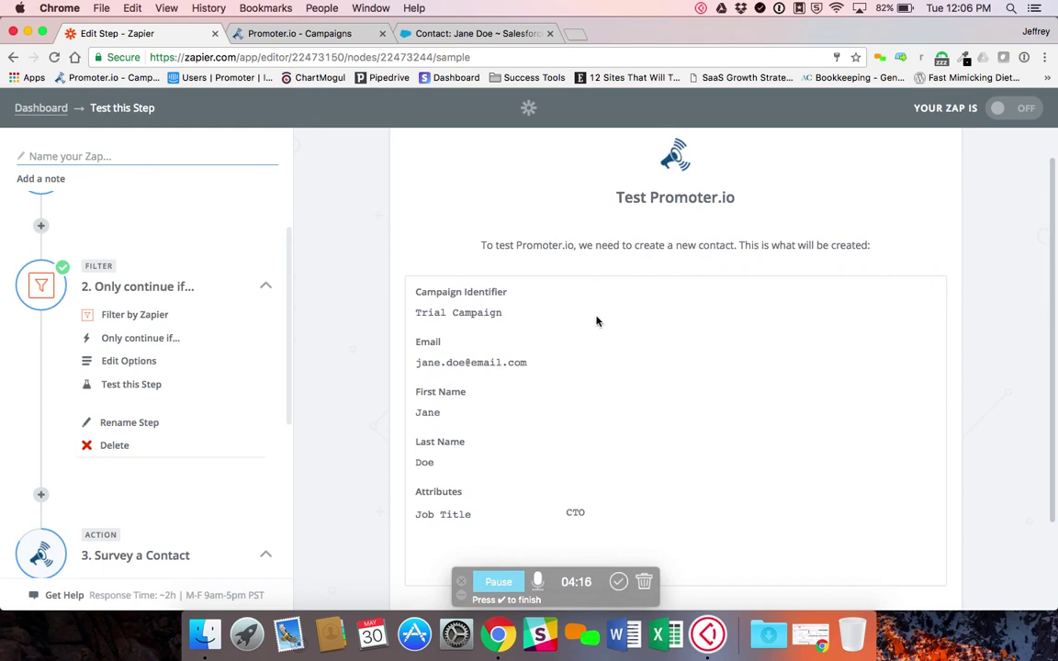
scroll(486, 463, down, 3)
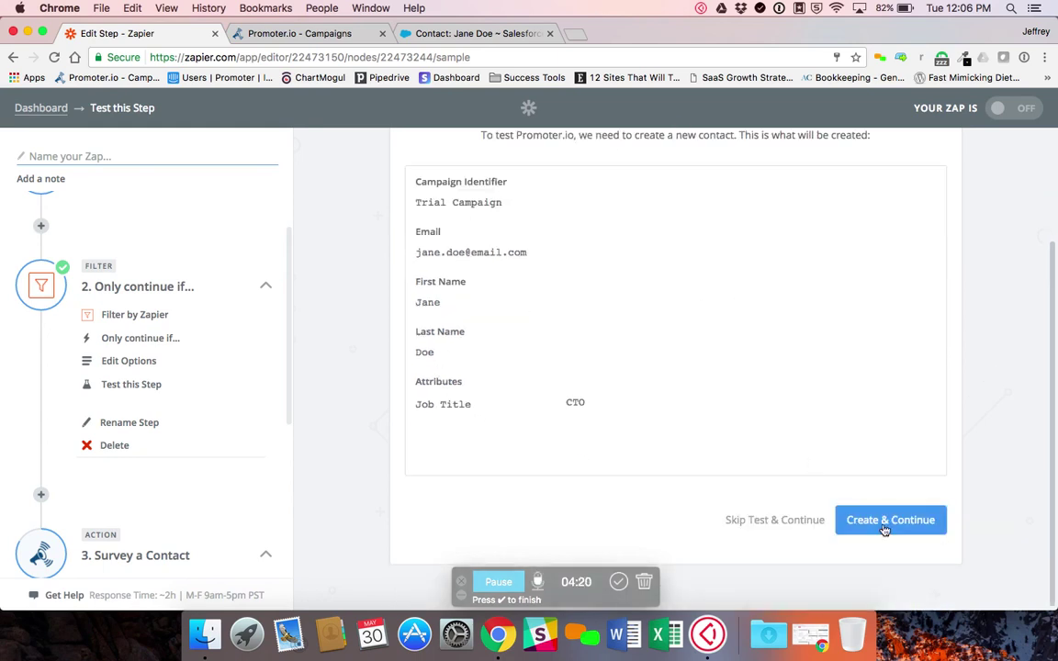
click(885, 530)
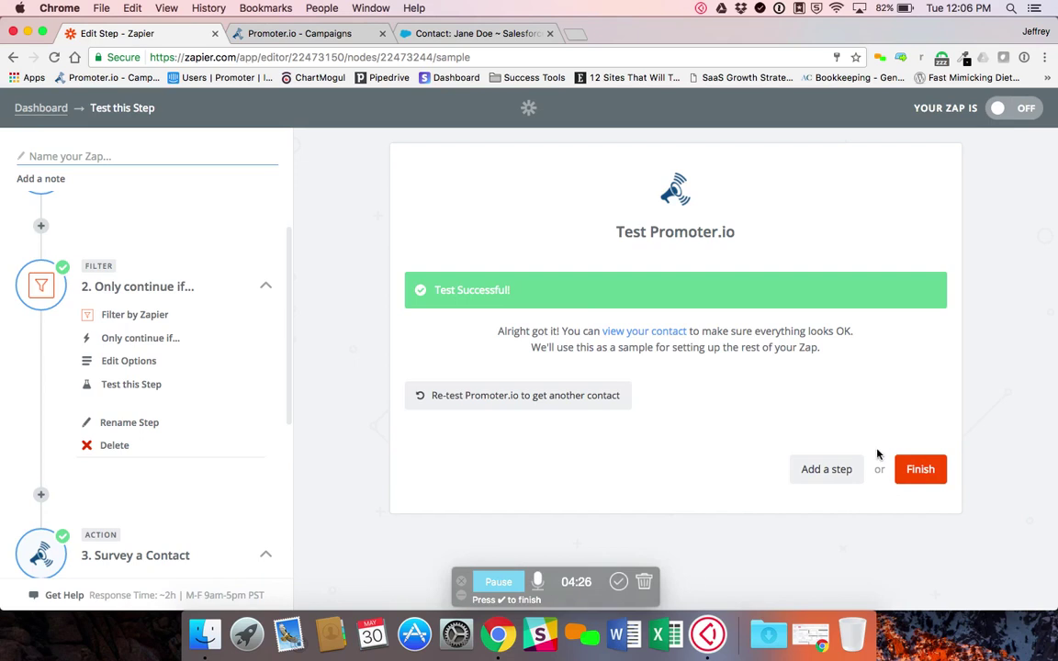
Name the Zap 'SFDC to Promoter' and switch it on.
click(920, 469)
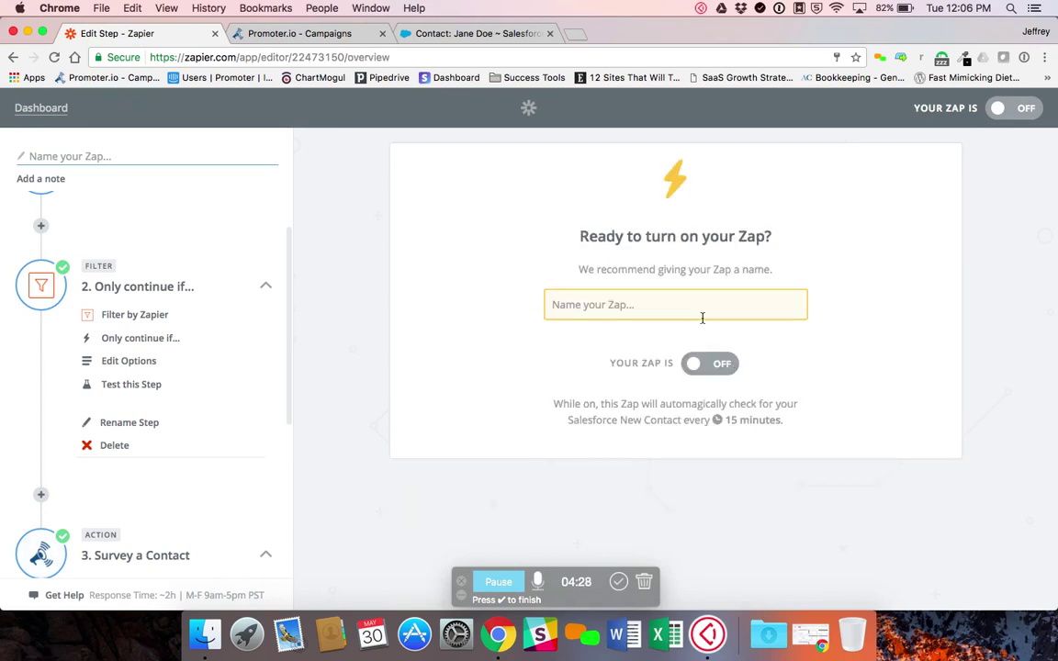
text(S)
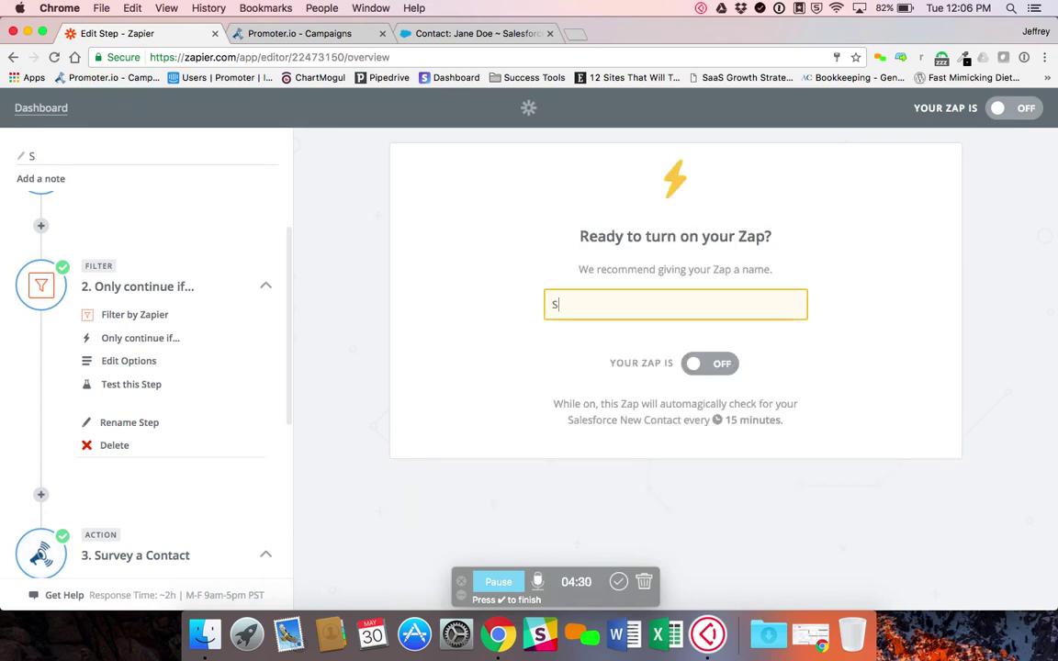
text(FDC to Promoter)
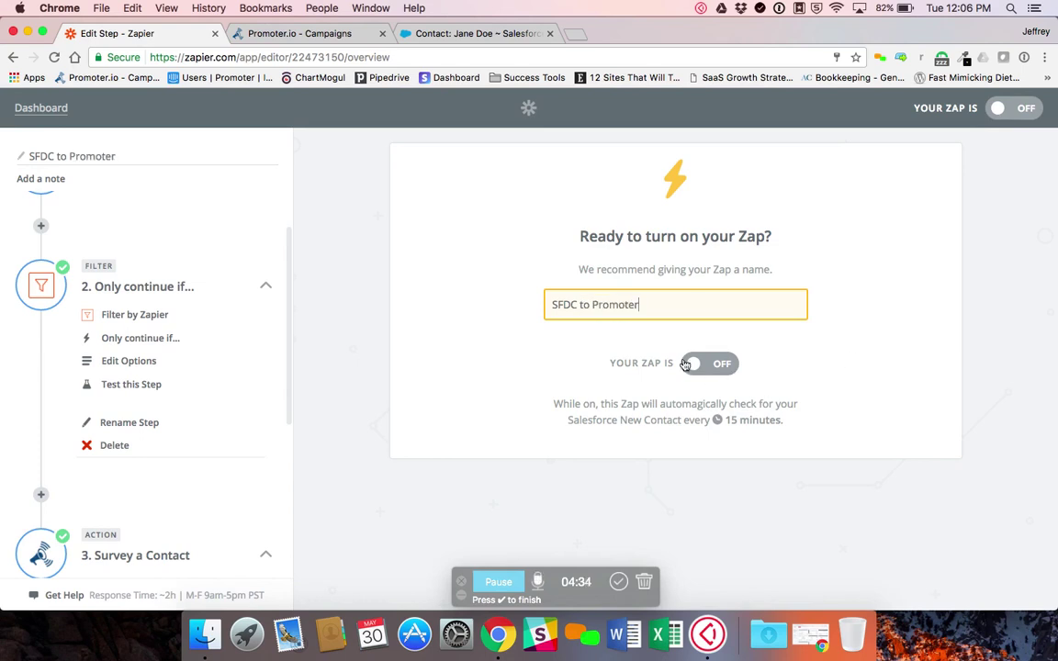
click(691, 366)
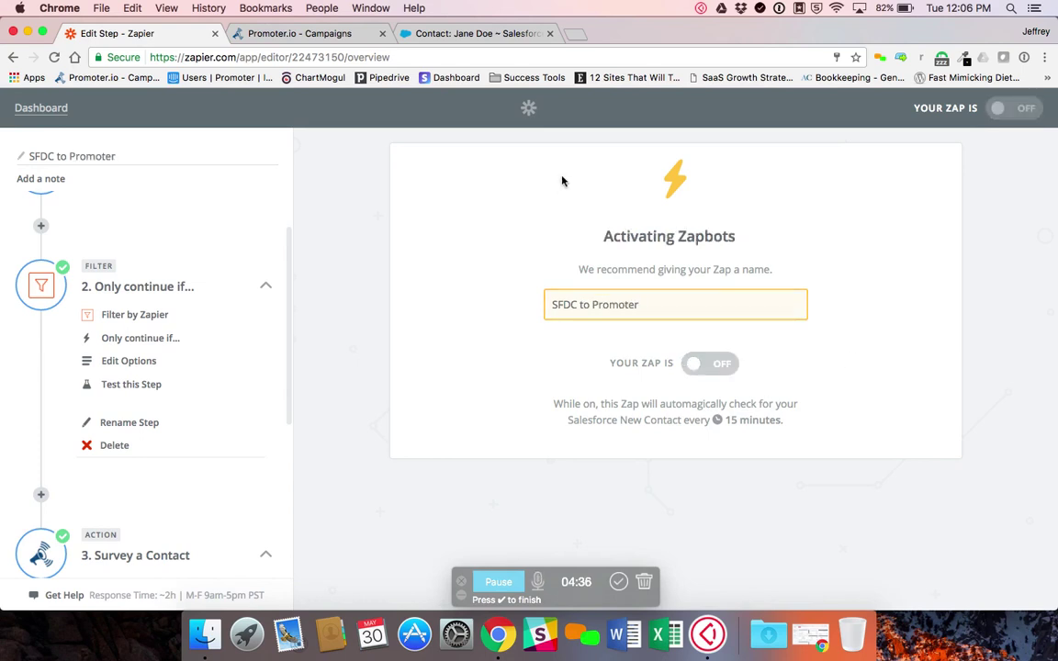
Resume the Pharmacy campaign setup with Zapier as contact source and the biz equity contact list.
click(326, 37)
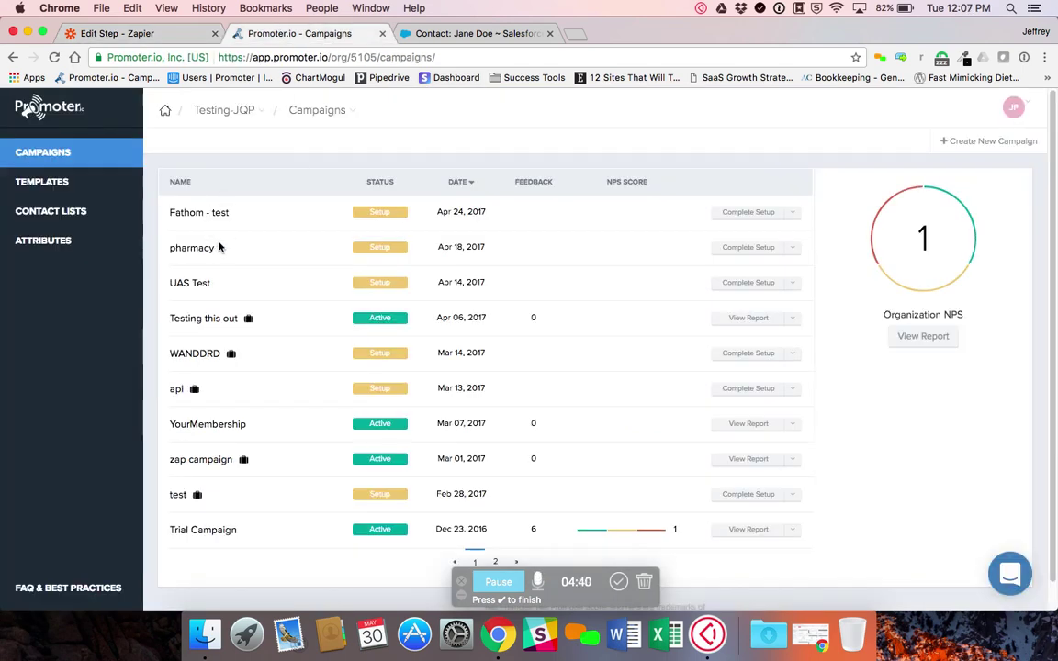
click(742, 250)
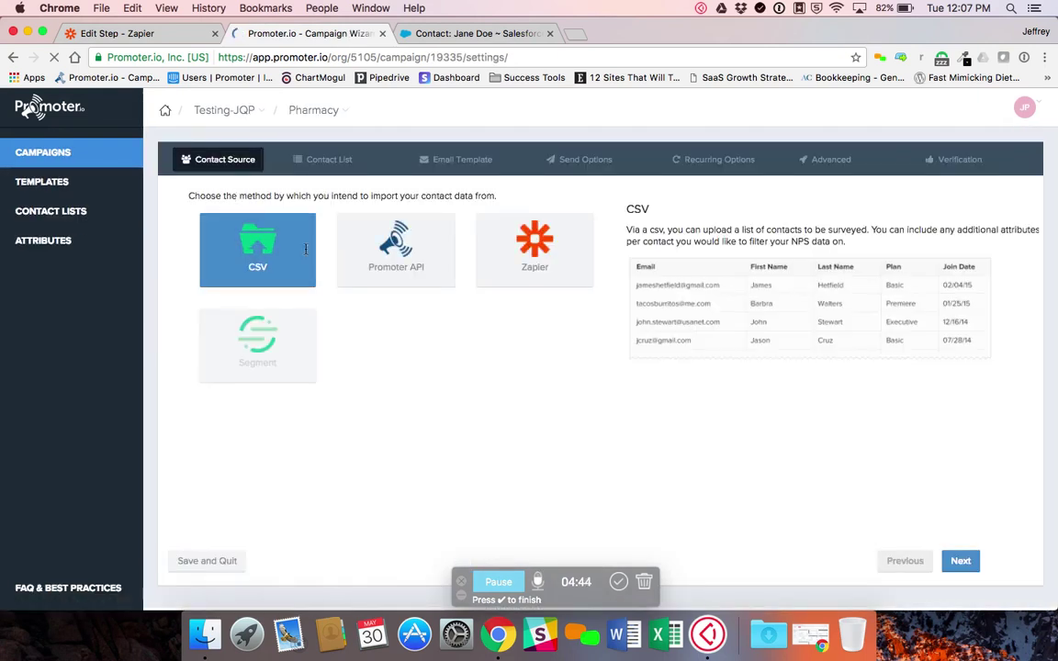
click(524, 253)
click(957, 560)
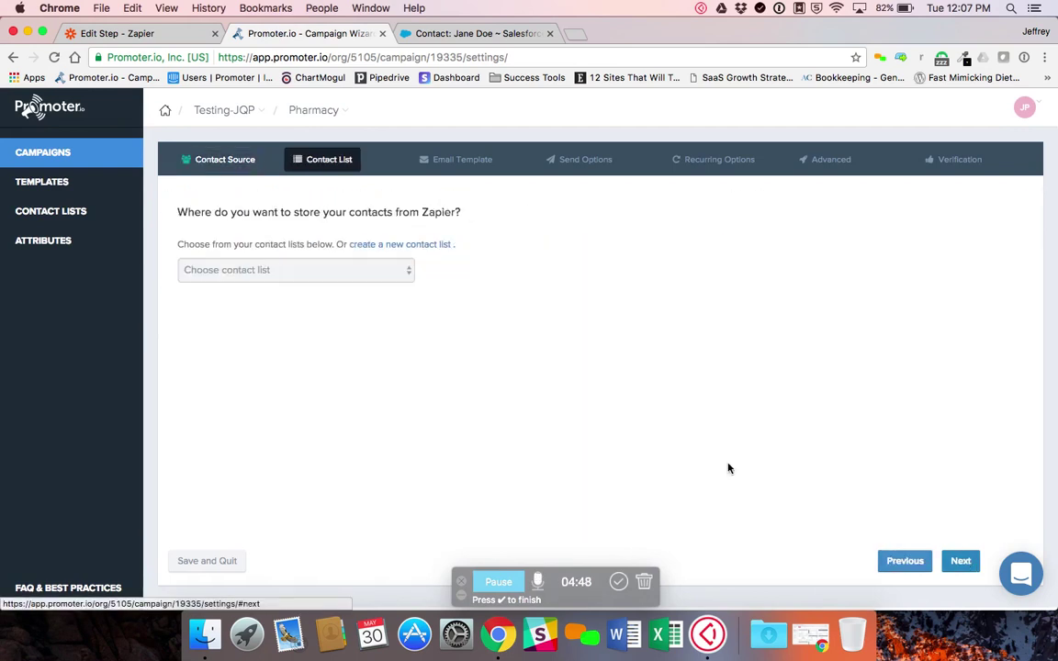
click(384, 268)
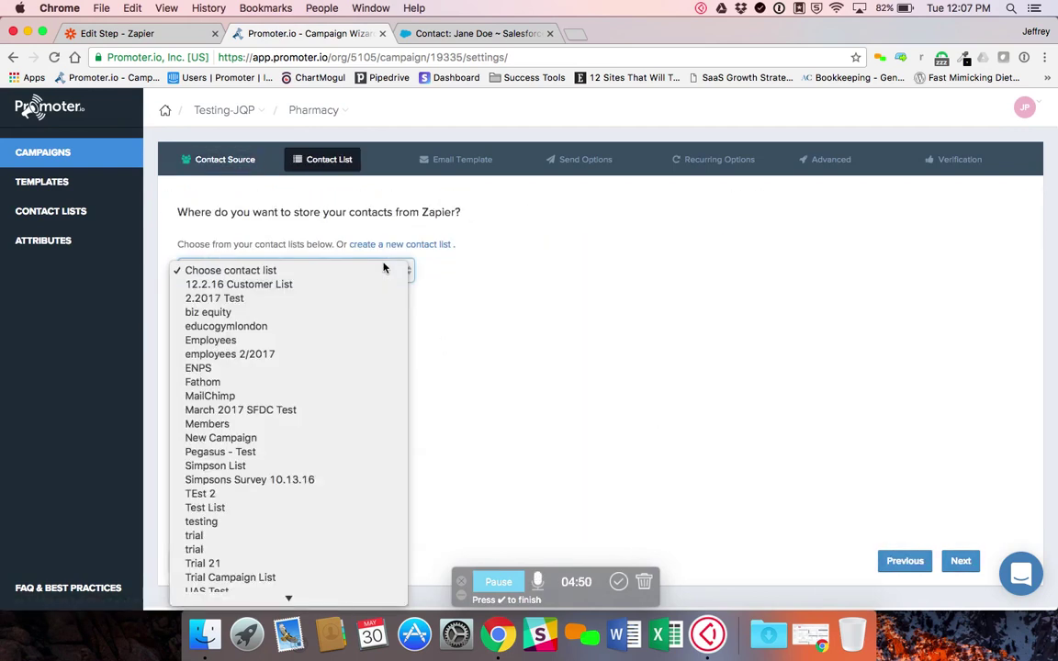
click(360, 311)
click(959, 560)
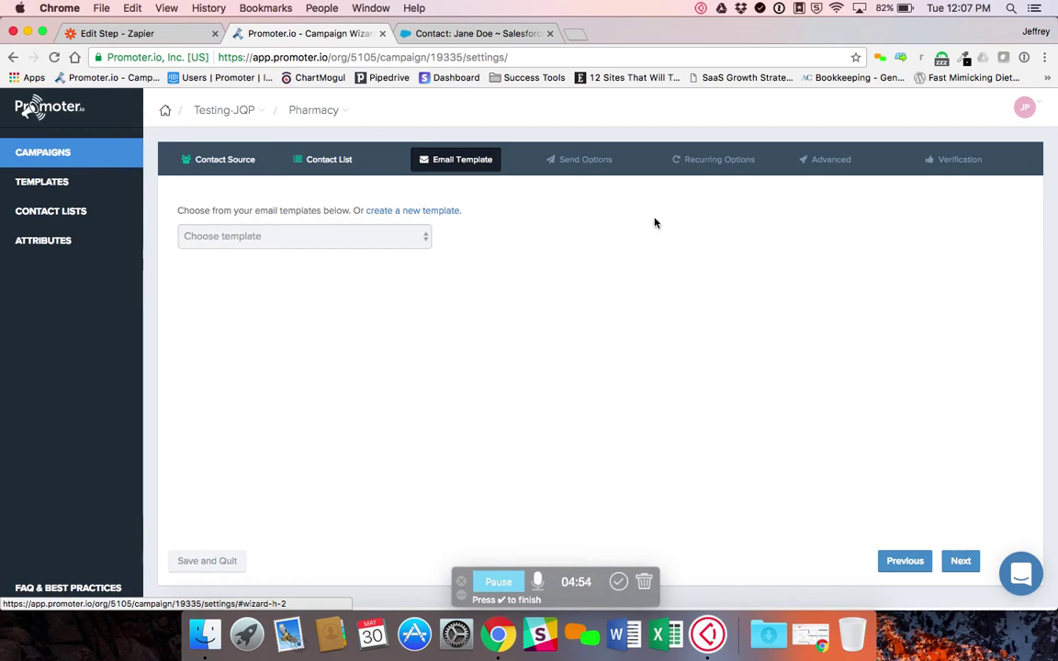
On the Pharmacy campaign's Send Options, set Delivery Delay to 15 days.
click(959, 562)
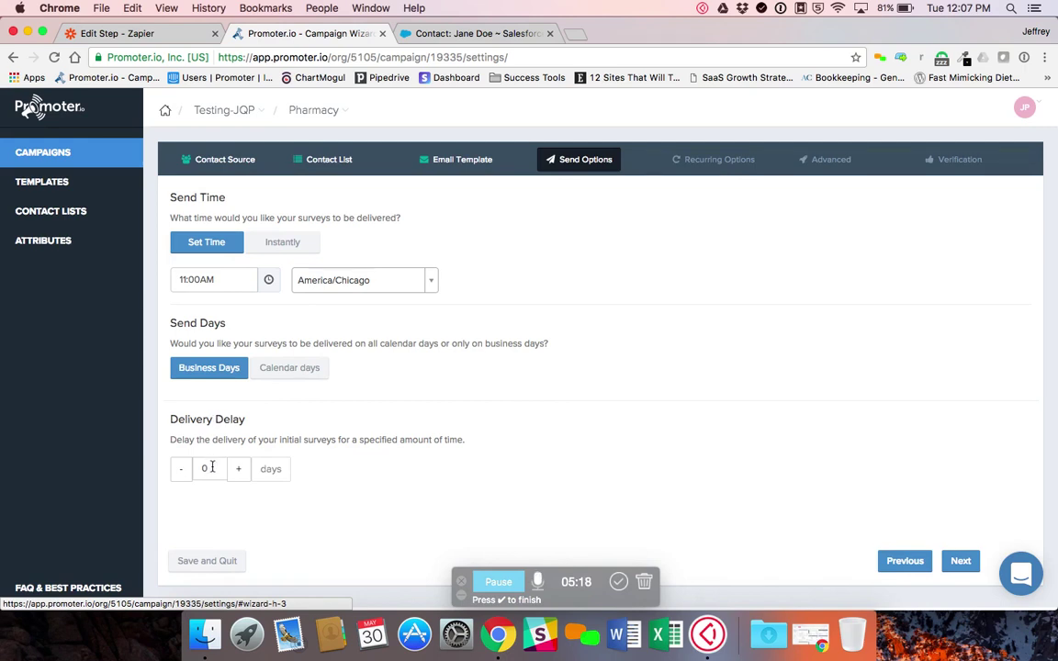
double_click(217, 468)
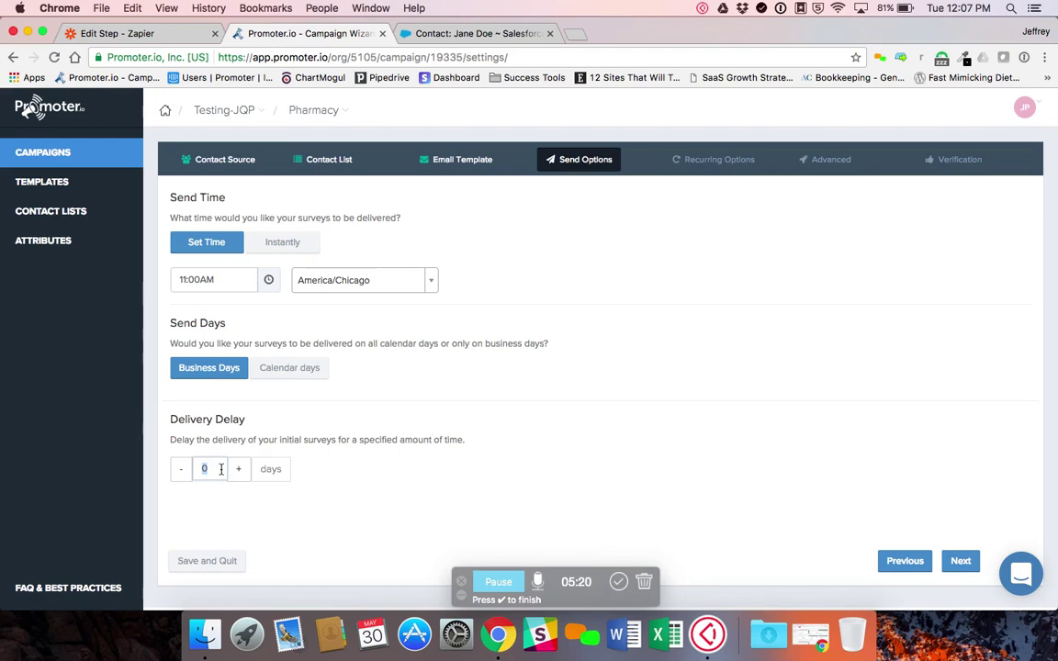
text(15)
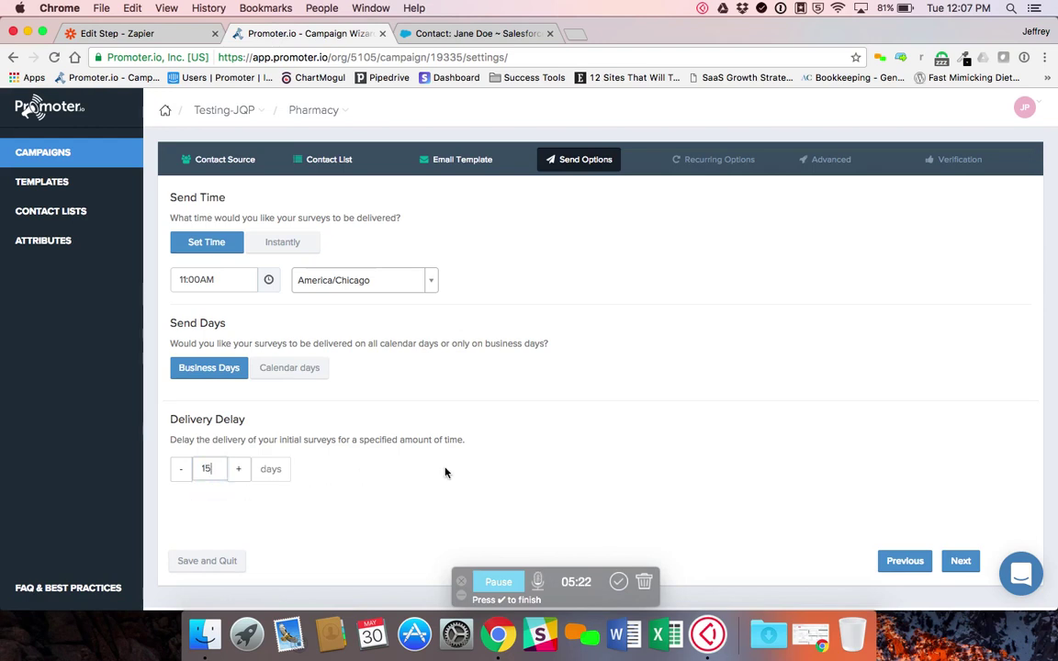